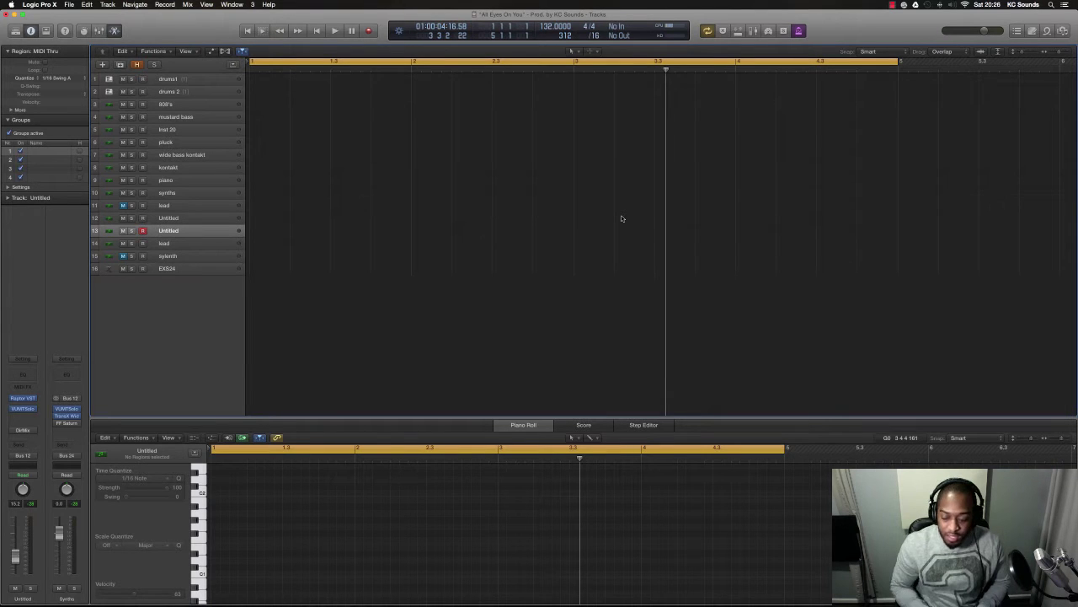
- Perform a bass line on track 13 over the eight-bar cycle and capture it as a recorded MIDI region
scroll(632, 217, up, 5)
scroll(633, 218, right, 3)
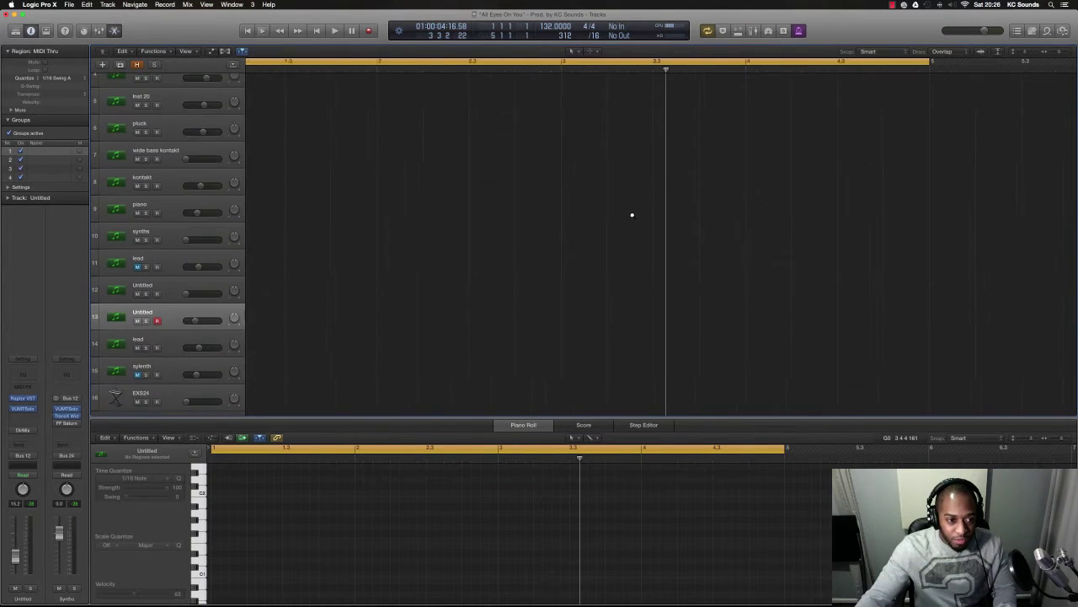
scroll(631, 217, down, 4)
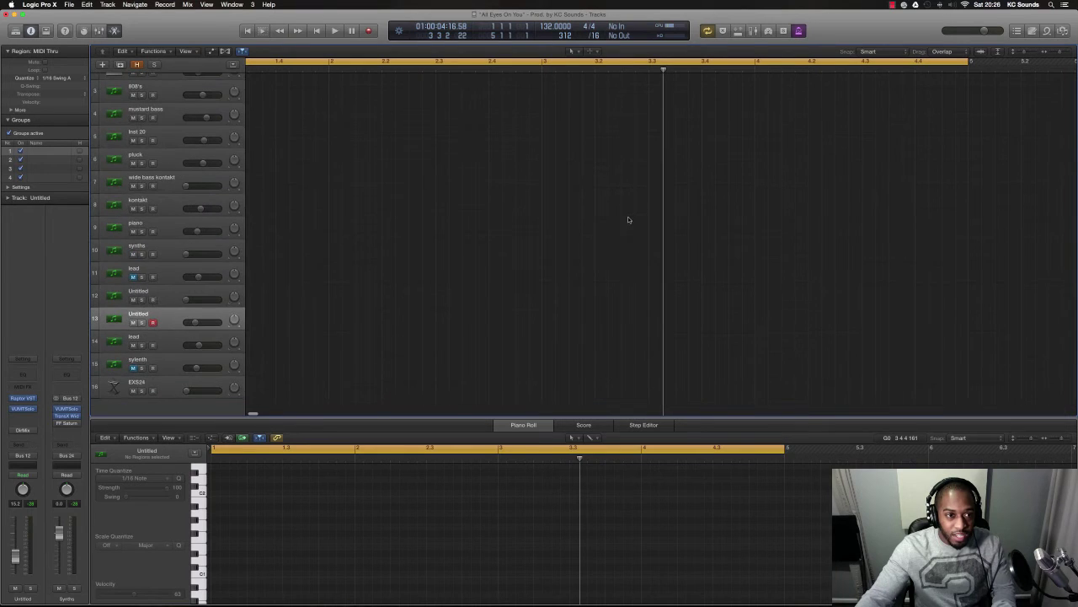
scroll(627, 220, down, 2)
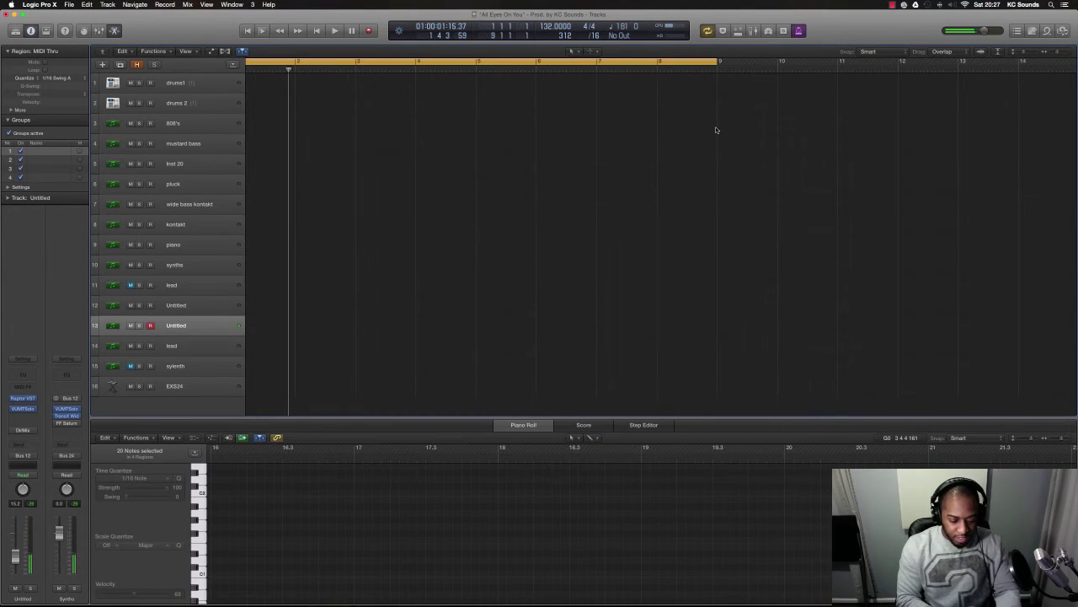
key(space)
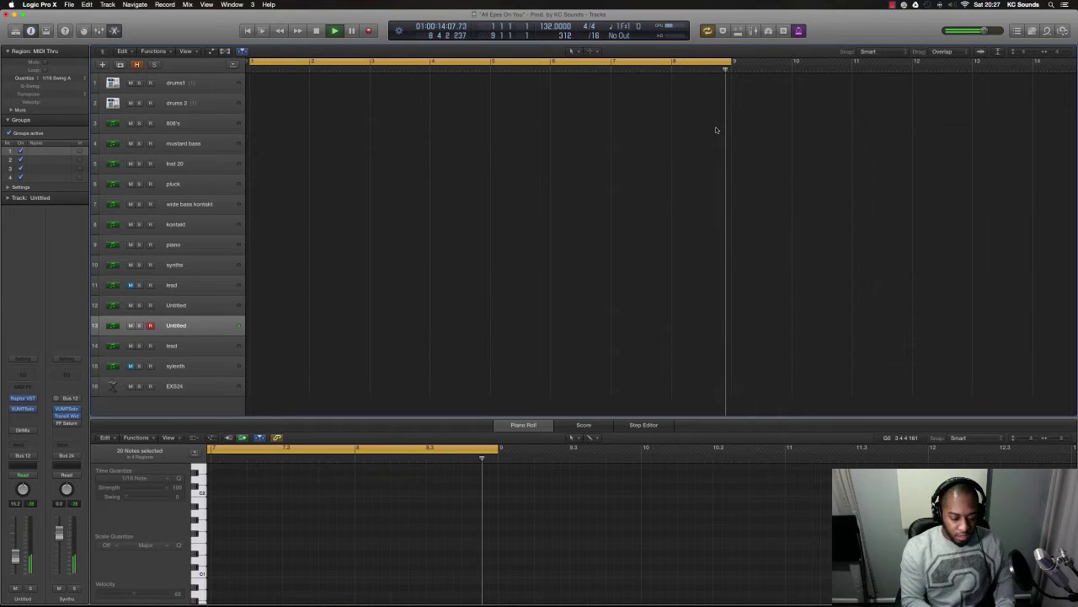
key(space)
key(shift+r)
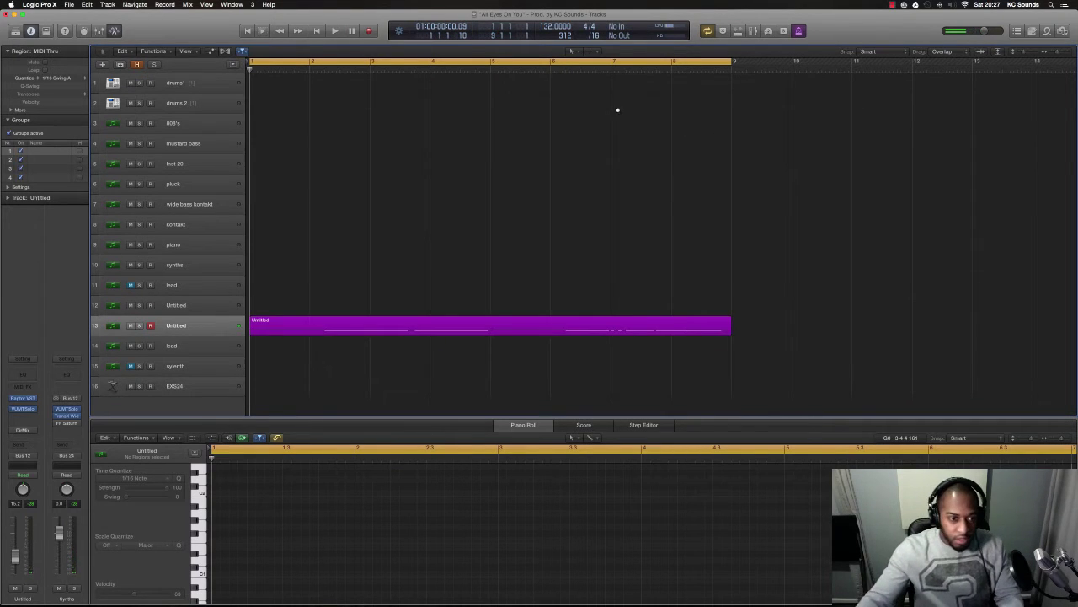
- Rename track 13 as "bass synth" and give its new region the same name
scroll(587, 128, down, 3)
double_click(192, 267)
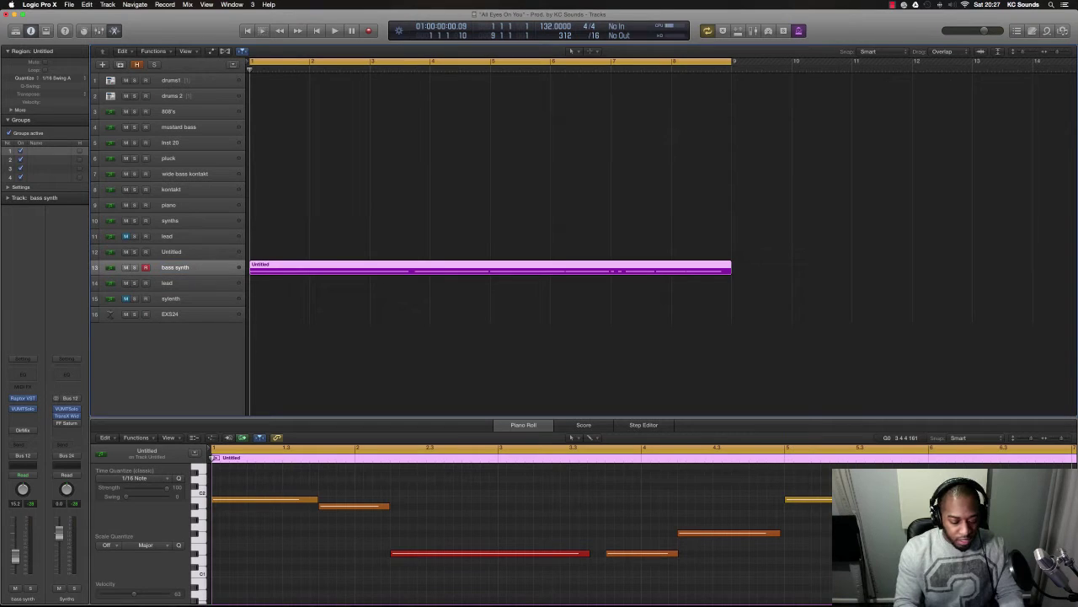
key(super+n)
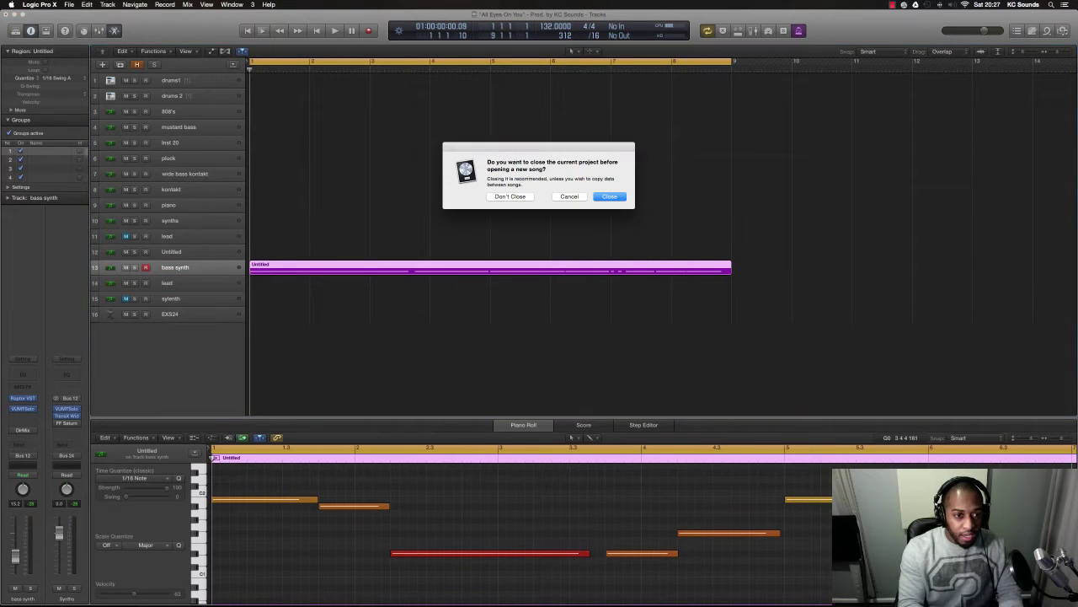
click(570, 197)
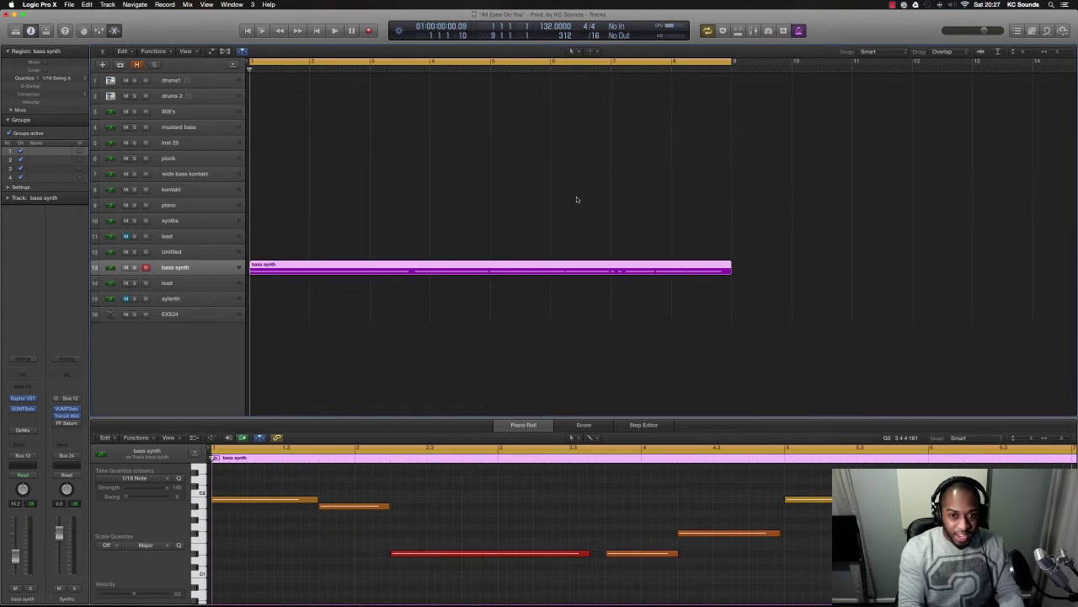
key(super+Down)
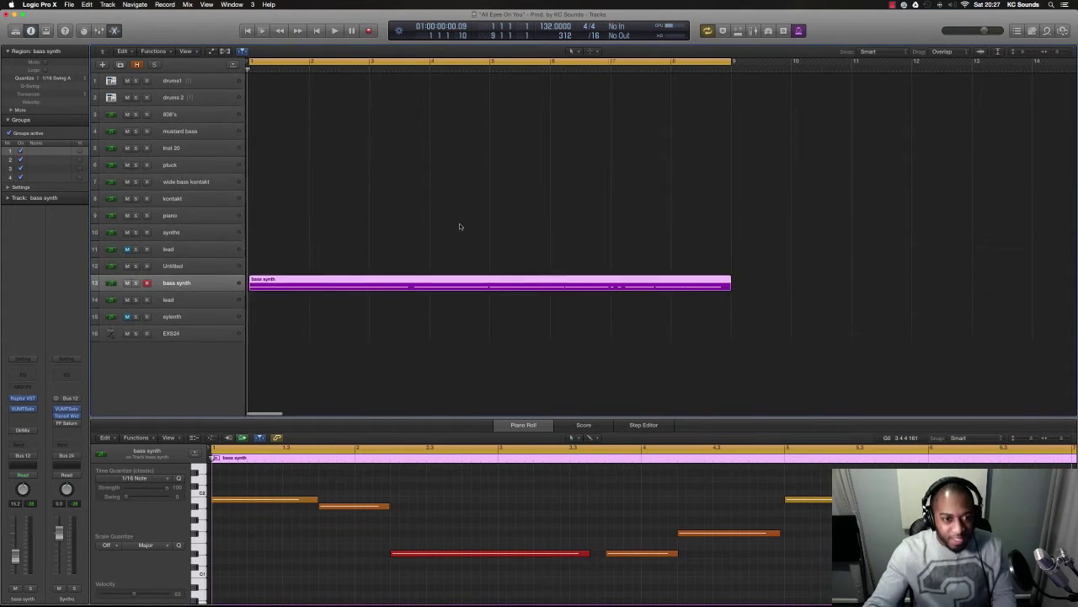
key(super+n)
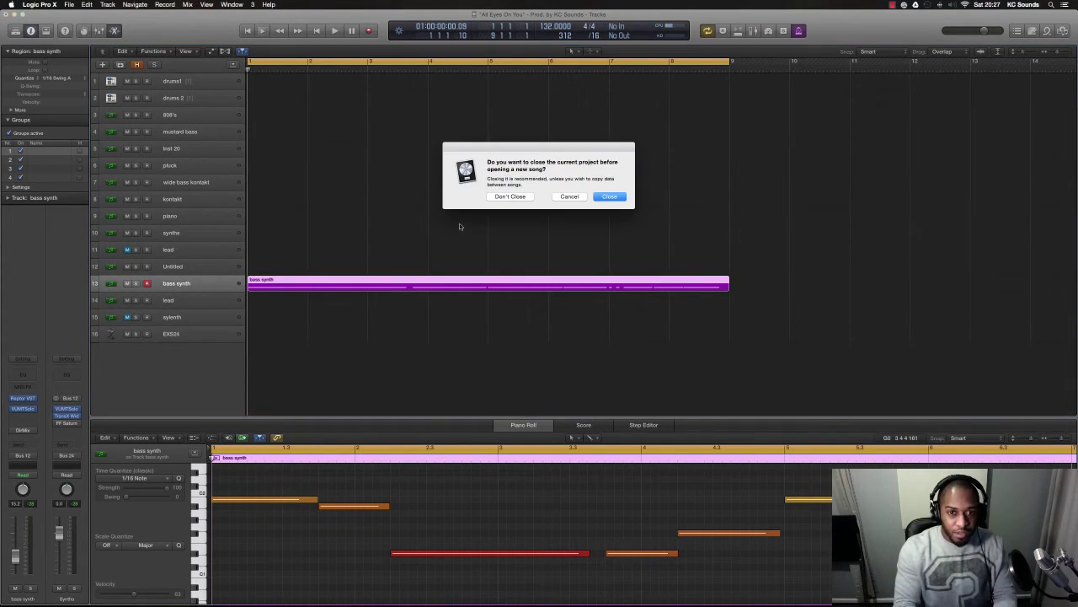
click(569, 197)
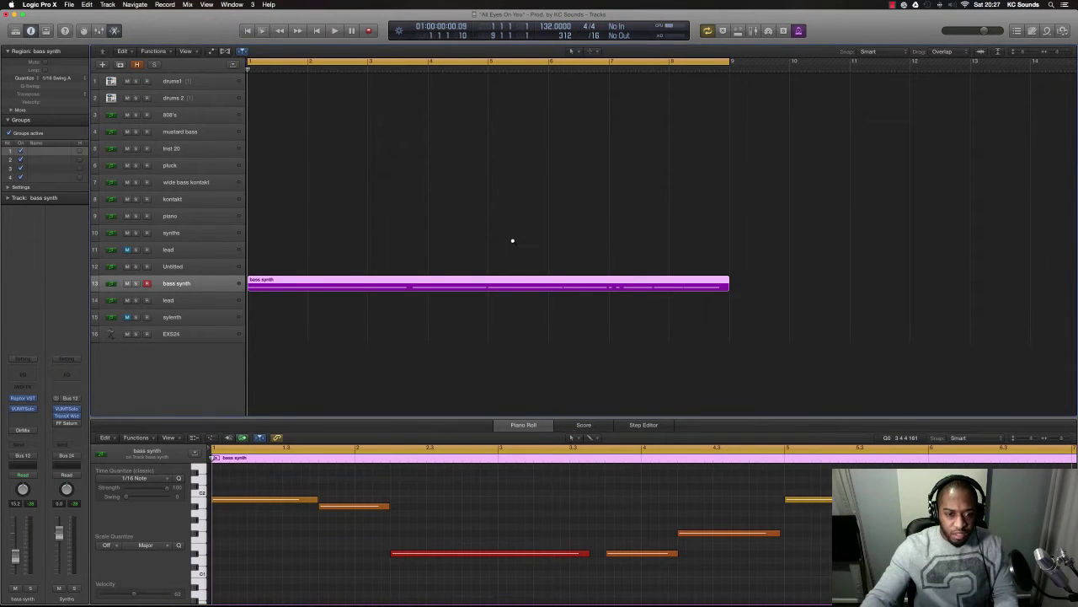
- Perform a drum part on the drums1 track over the looping bass synth and capture it as a recording
key(super+Right)
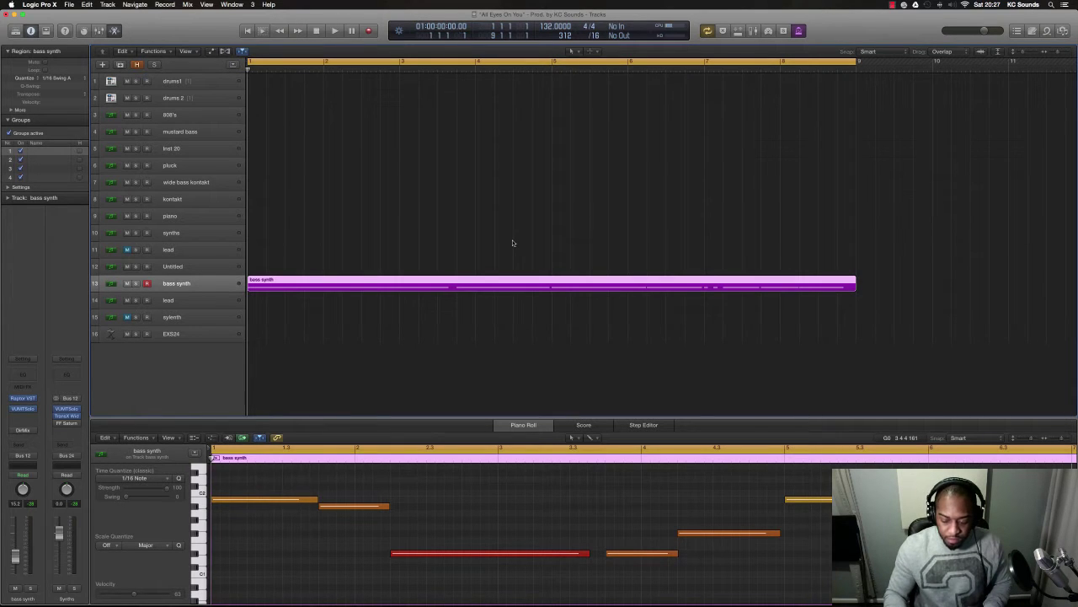
key(space)
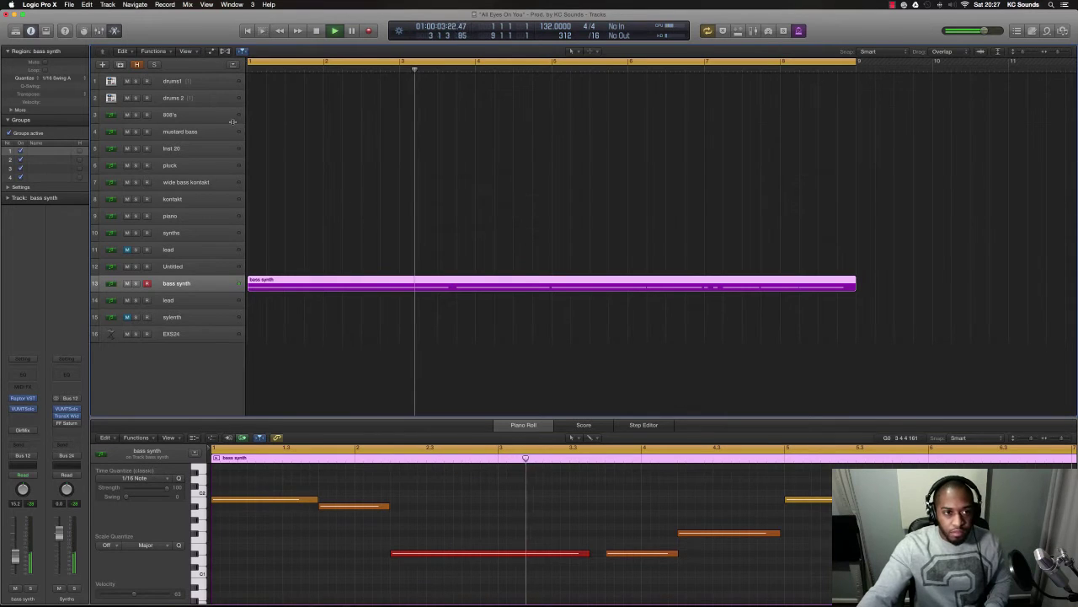
click(181, 82)
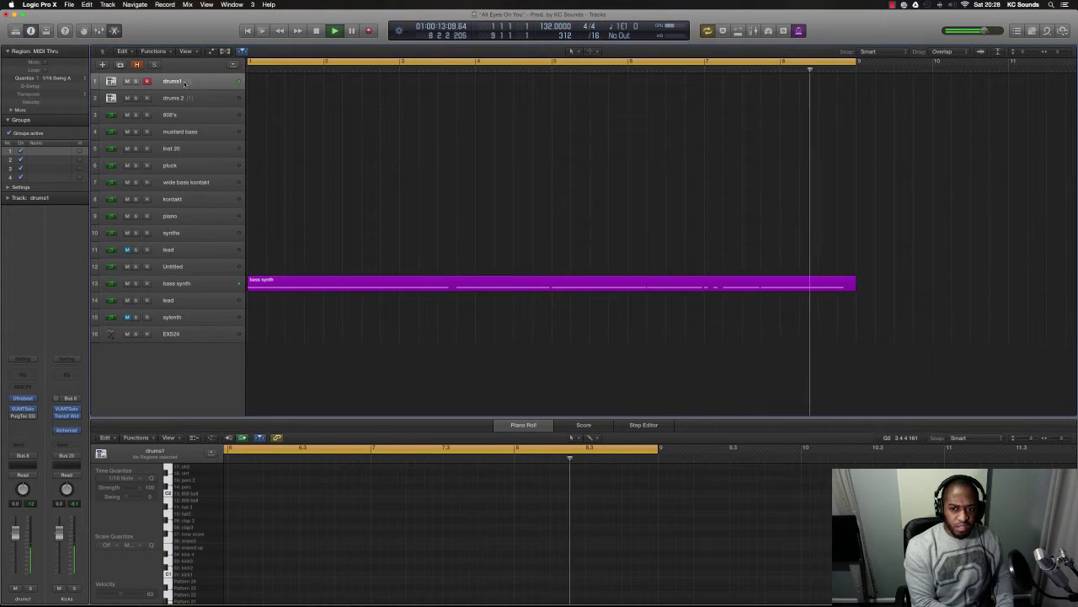
key(space)
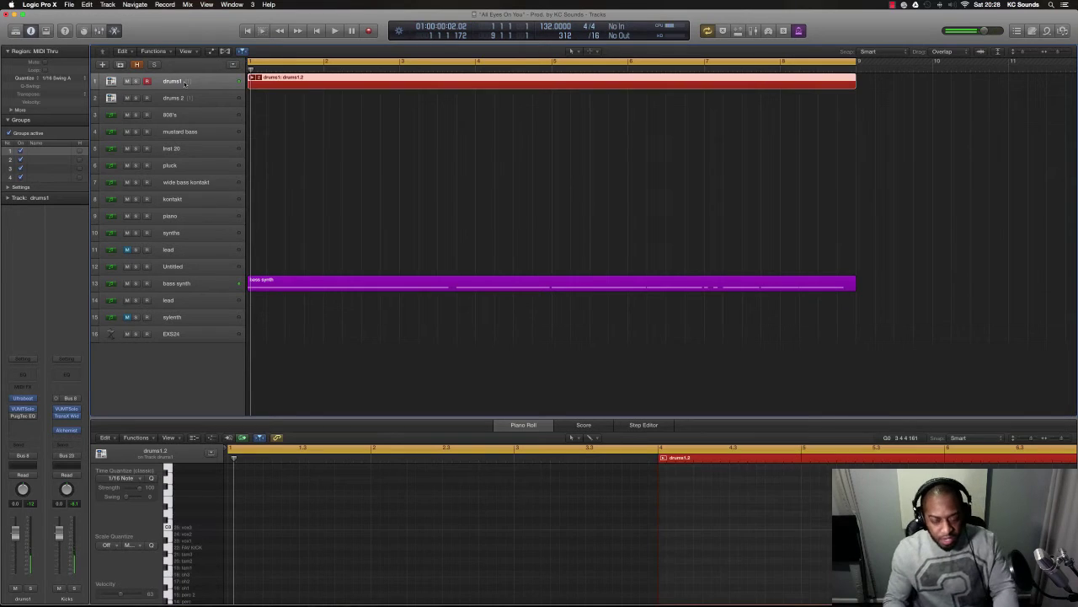
key(space)
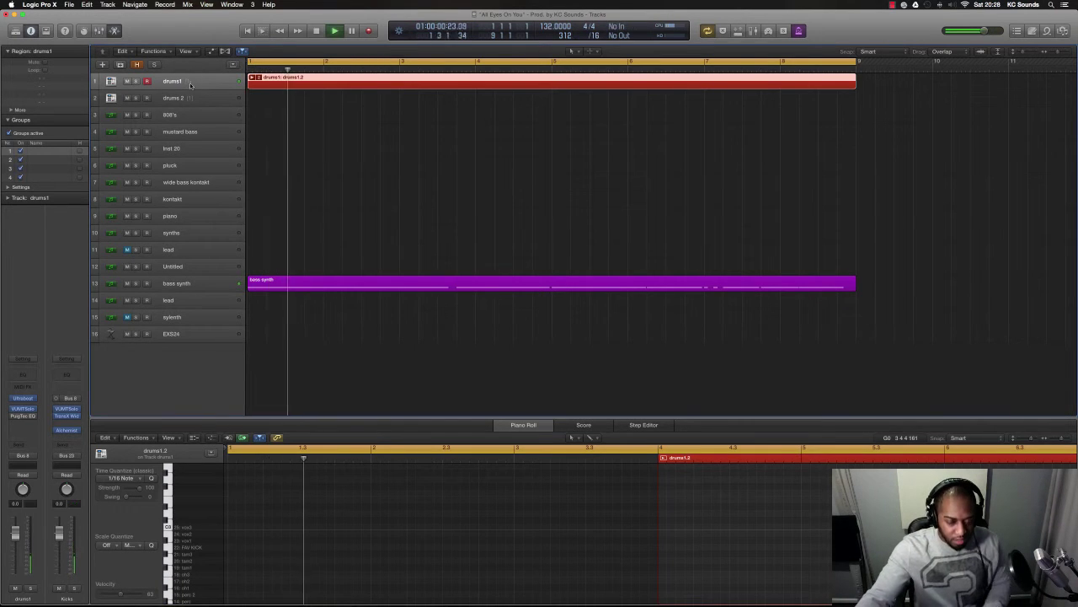
- Try flattening the drums1 take folder, and delete the folder after undoing the flattening
click(261, 80)
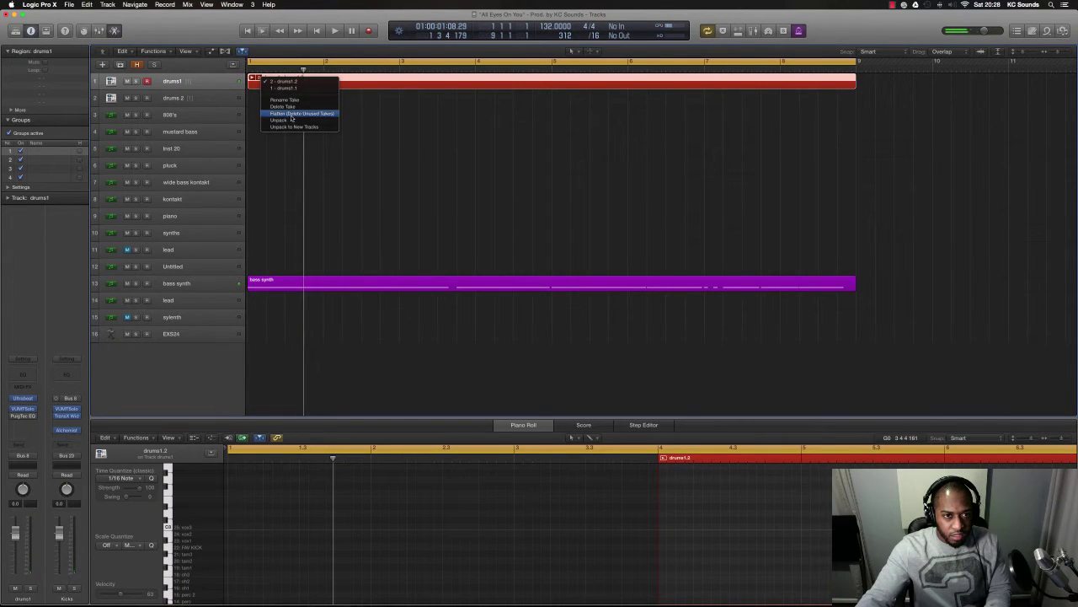
click(291, 114)
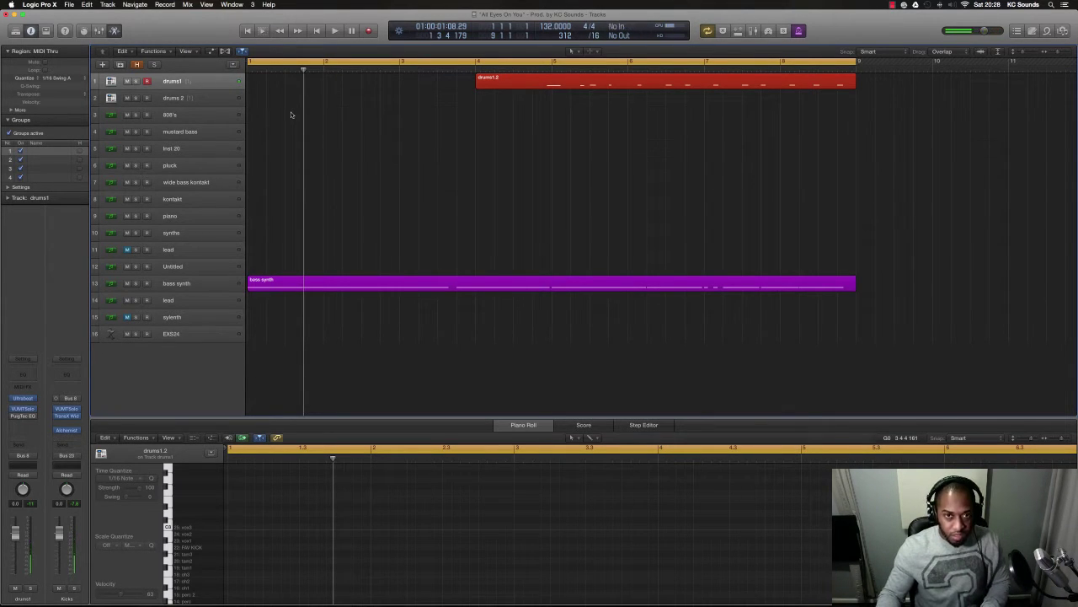
key(super+z)
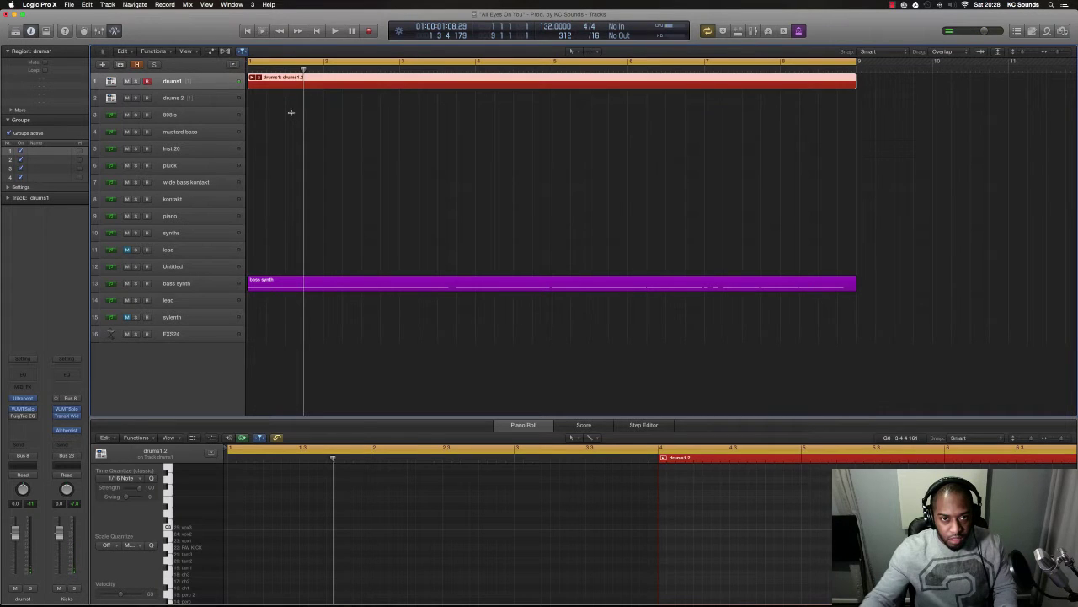
key(Delete)
- Perform a new drum part on the drums1 track over the bass loop and capture it across bars 1 to 8
scroll(337, 113, up, 5)
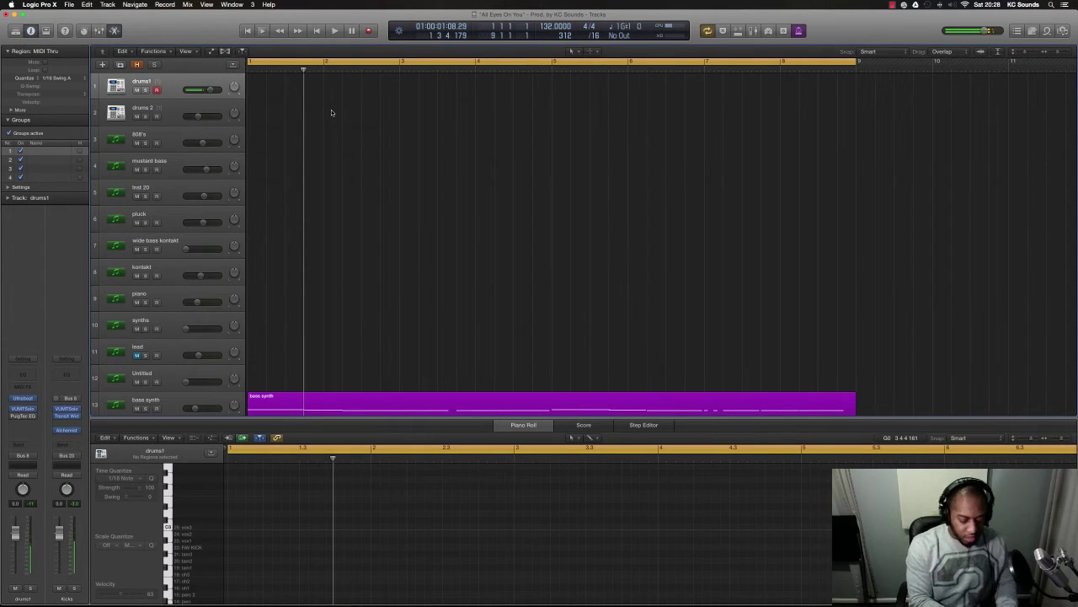
key(space)
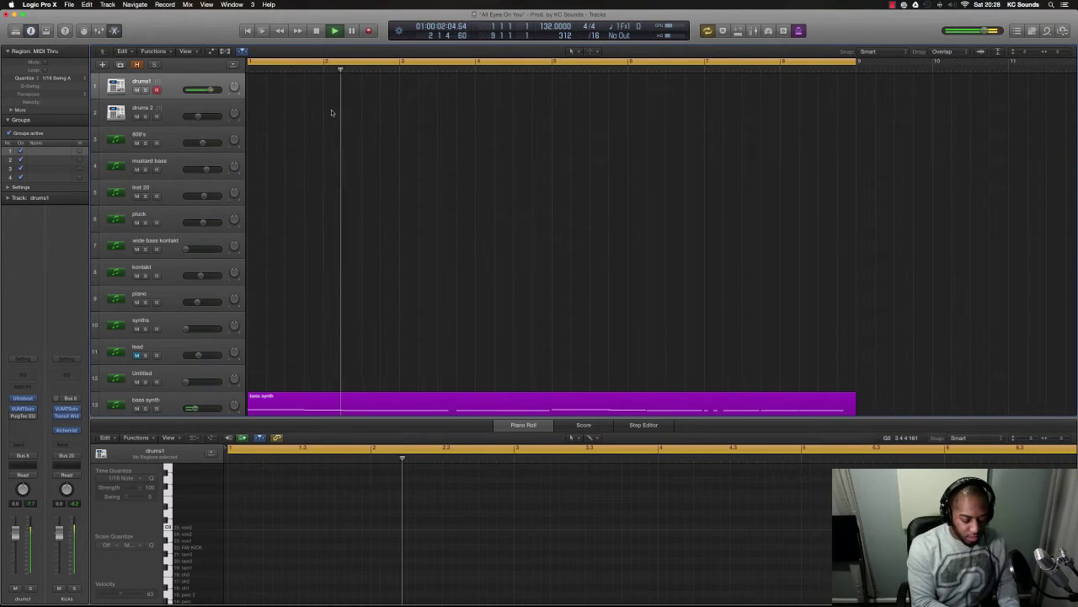
key(space)
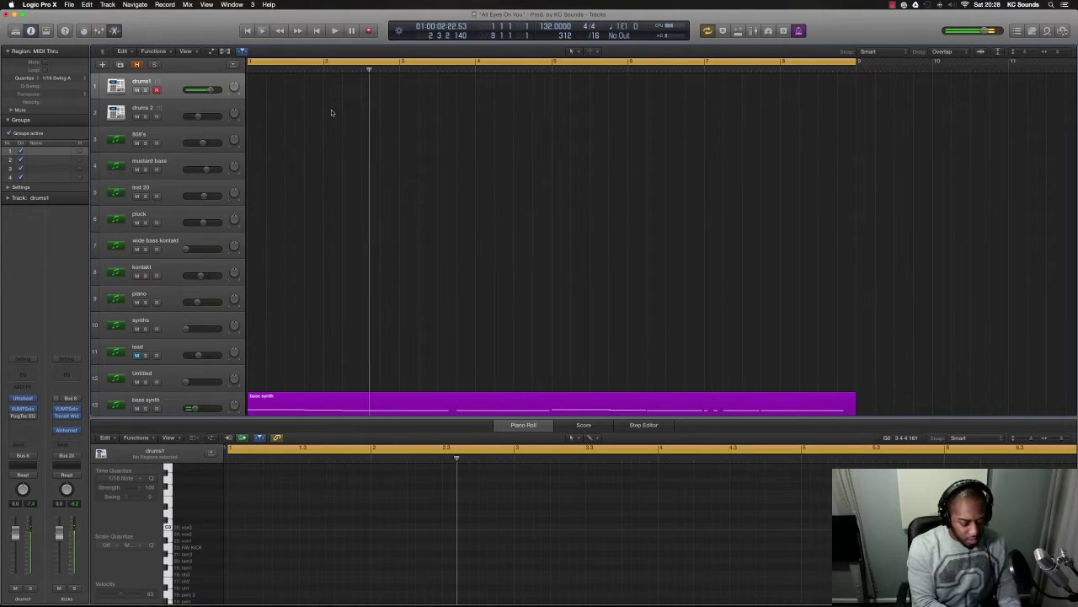
key(space)
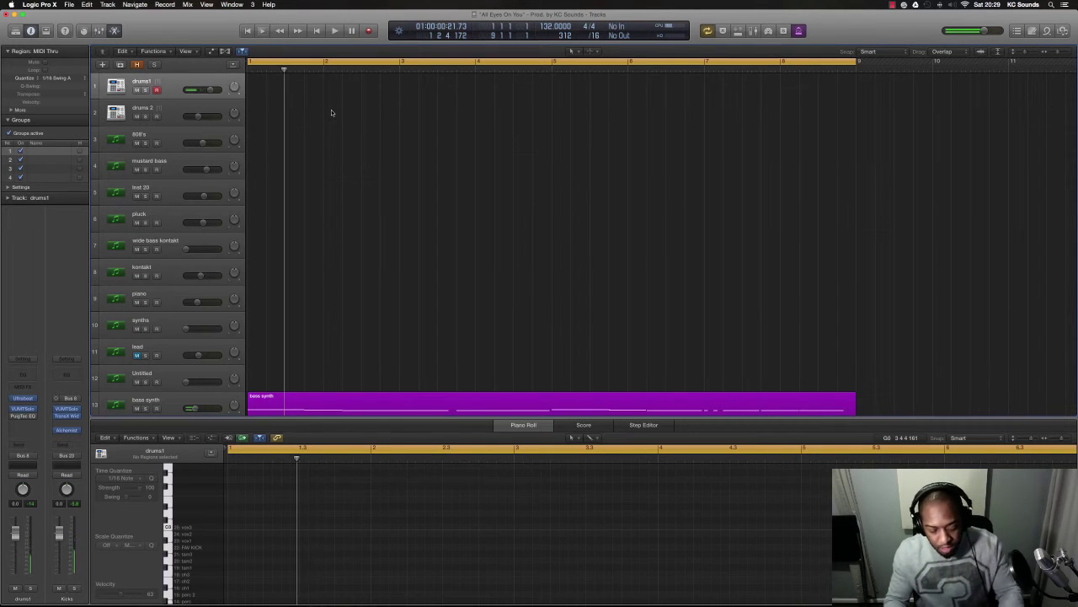
key(super+z)
- Move the first note of the drums1 region from the snared up row to the kick 4 row and play it back
click(278, 94)
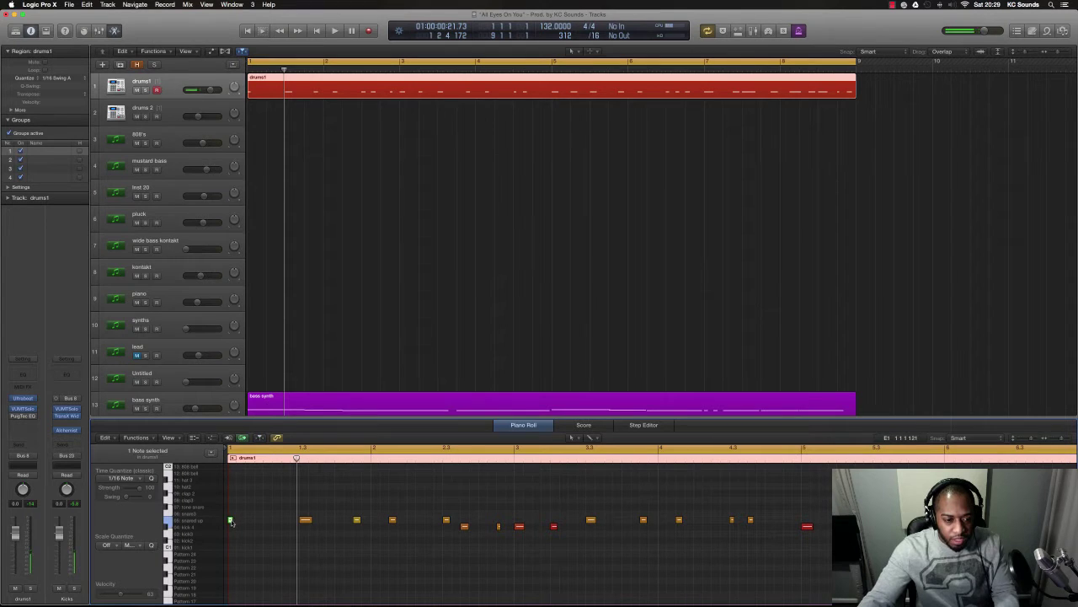
drag(230, 520, 232, 528)
key(space)
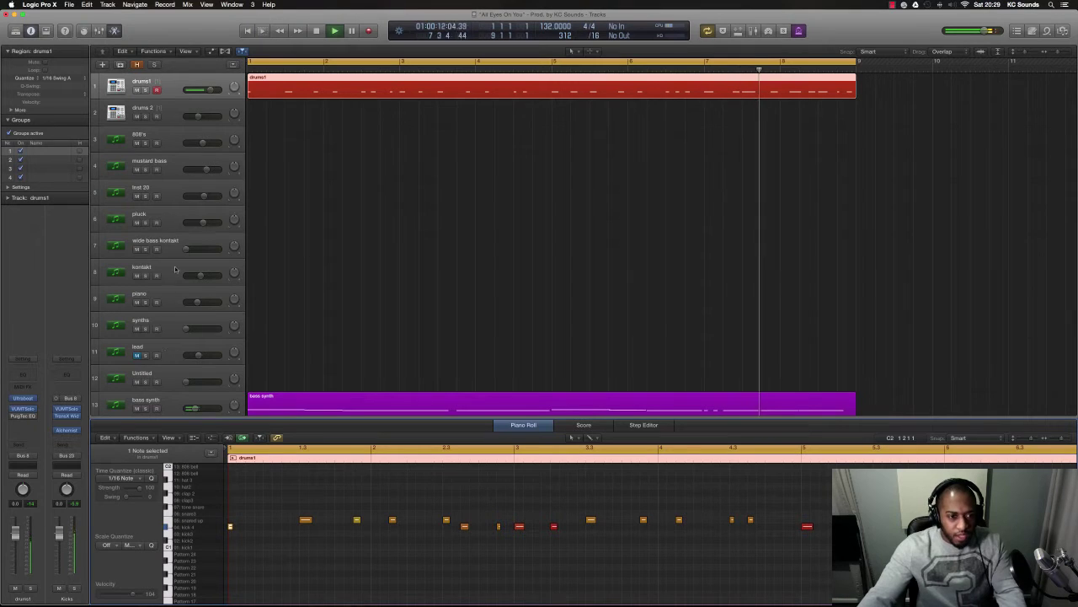
- Rehearse a melody on the pluck track over the drums and bass, and capture the final eight-bar performance as a region
click(178, 220)
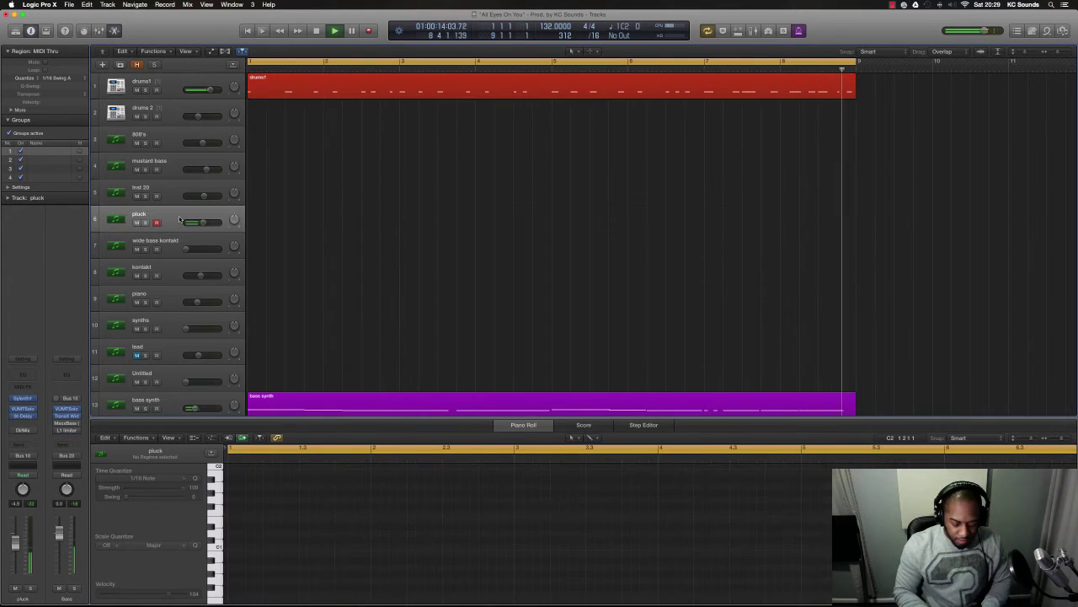
key(space)
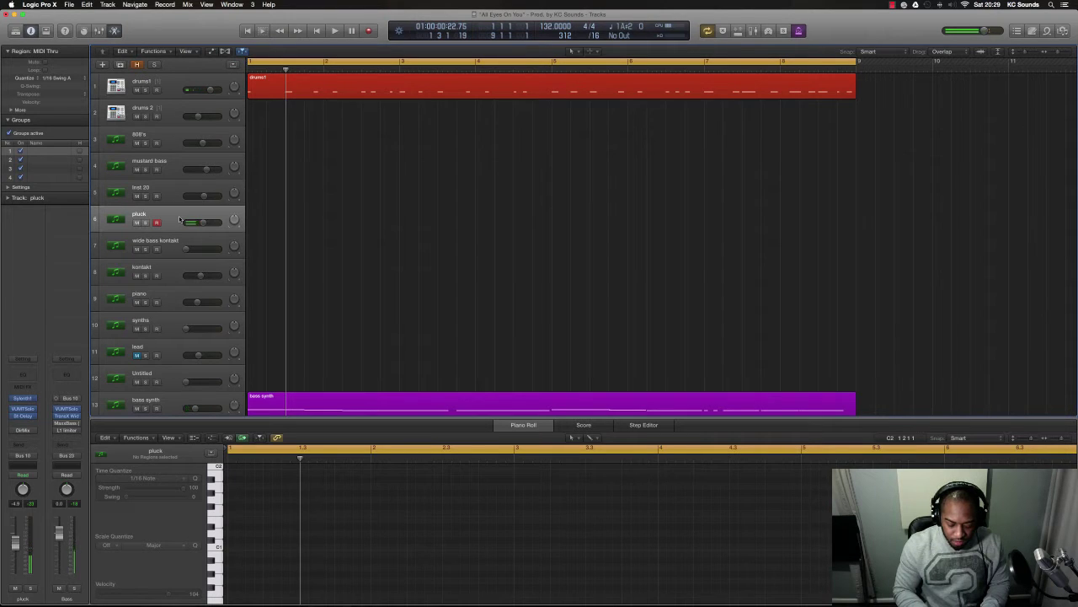
key(space)
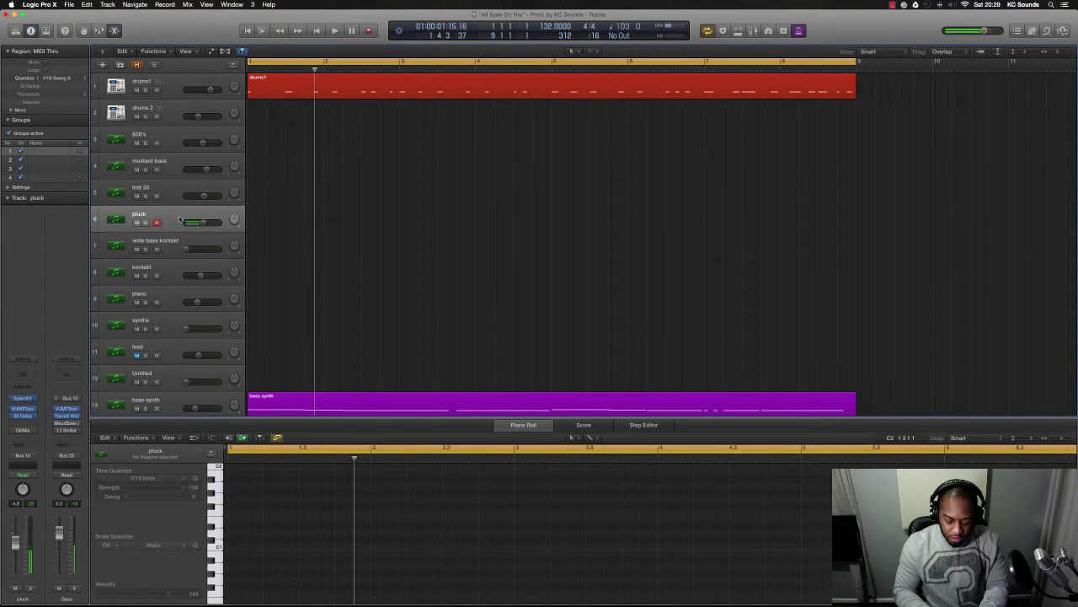
key(space)
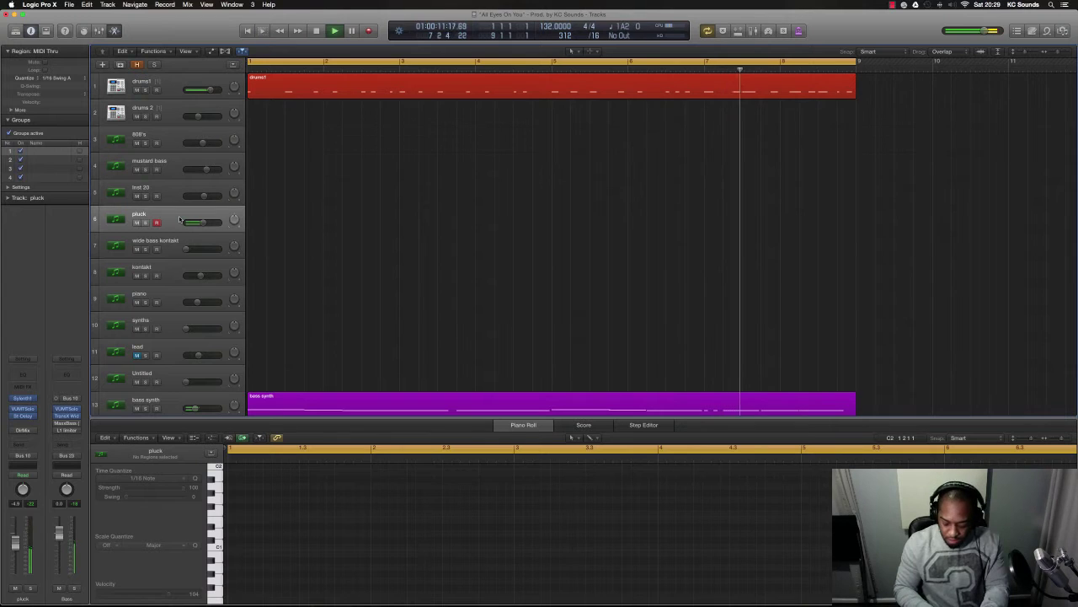
key(space)
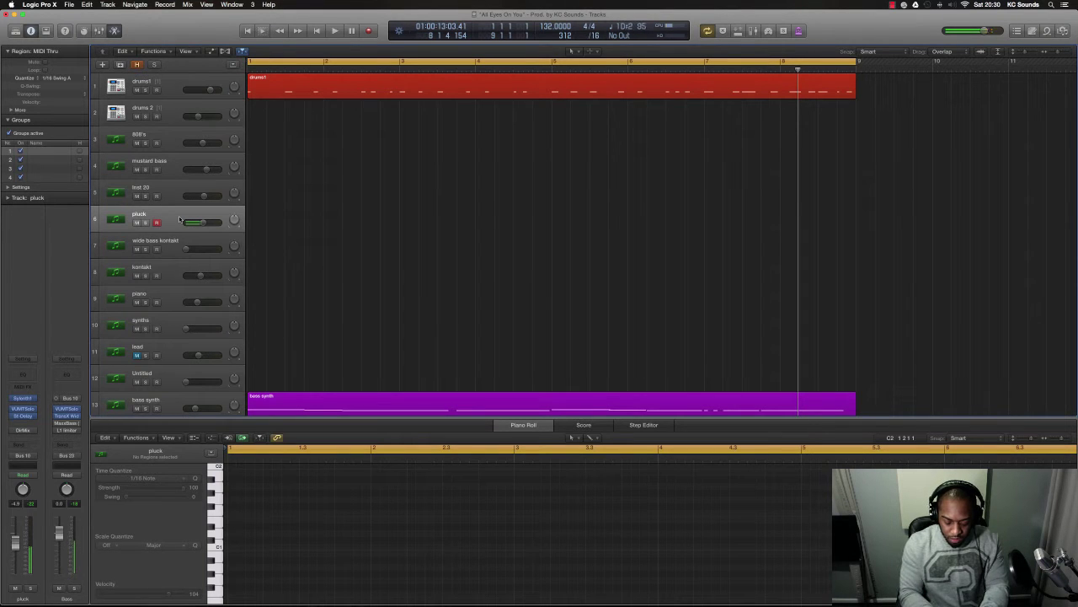
key(space)
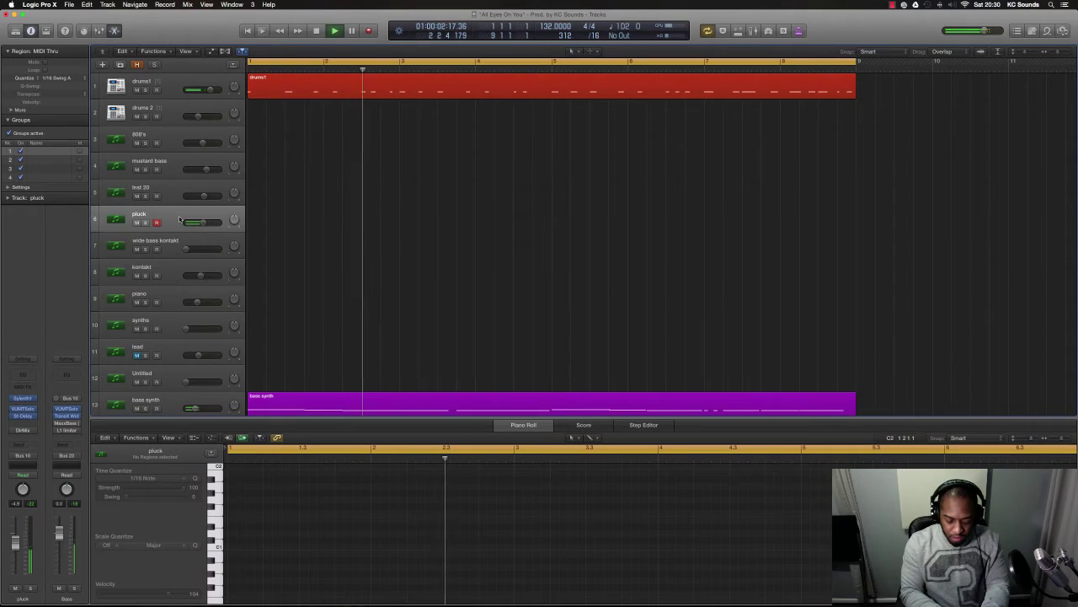
key(space)
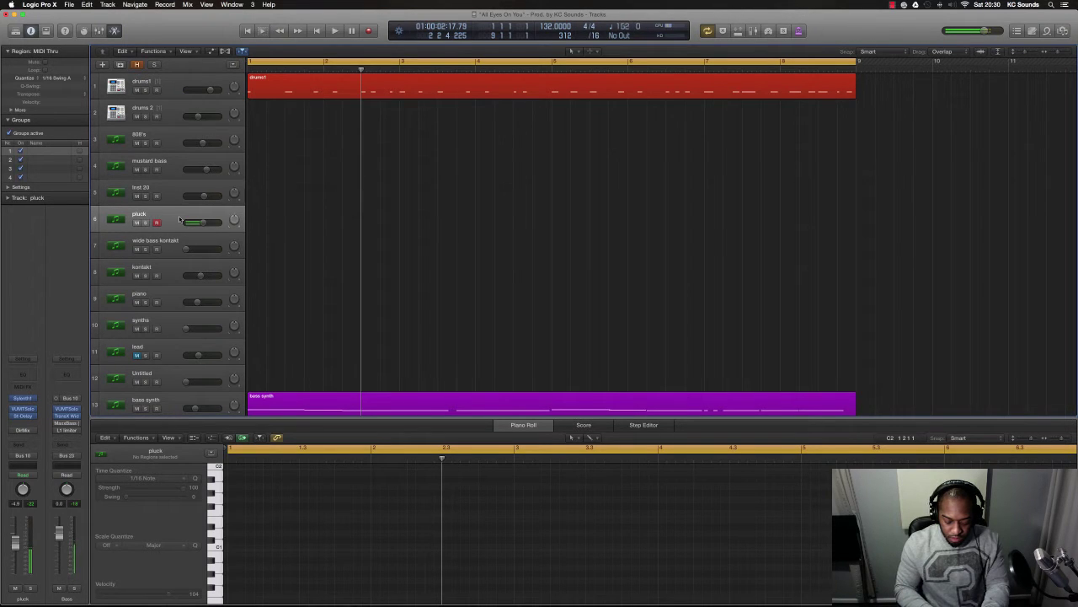
key(Return)
key(space)
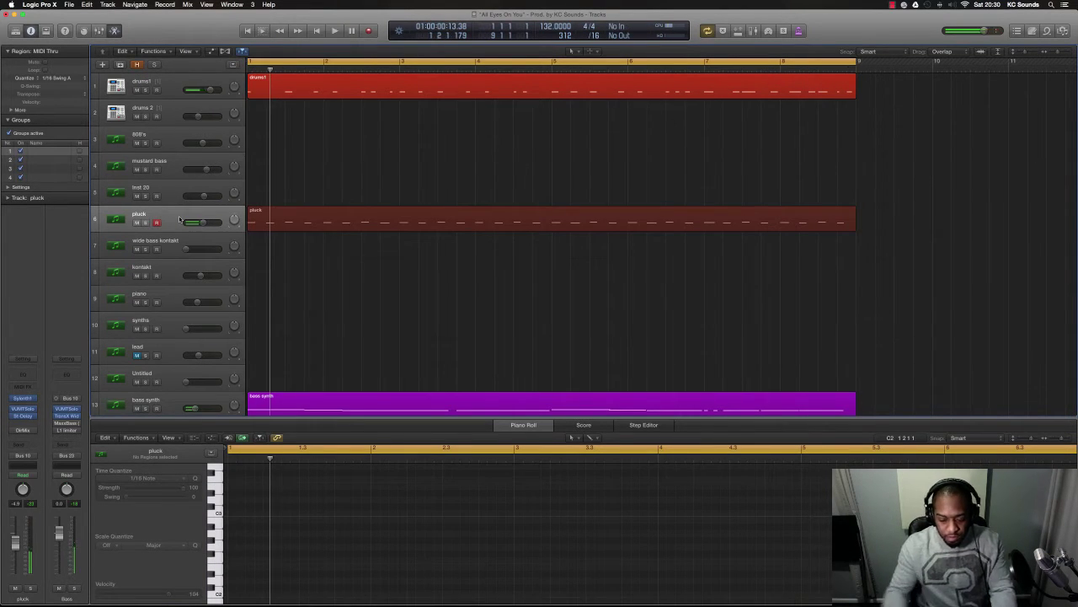
- Transpose all notes in the pluck region down about seven semitones and play back the loop
click(332, 226)
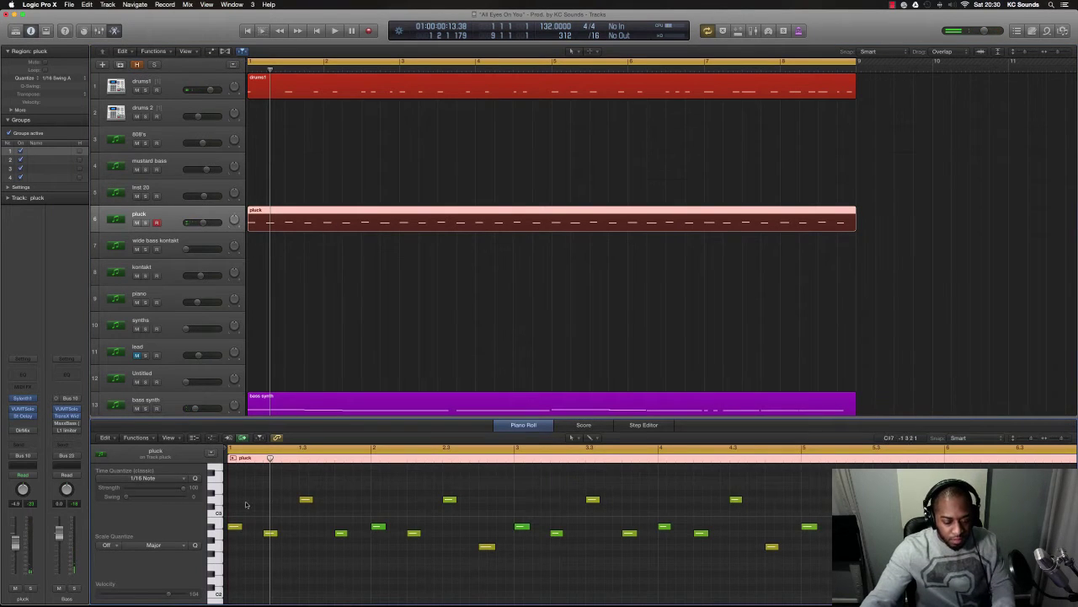
key(super+a)
drag(235, 528, 238, 573)
key(space)
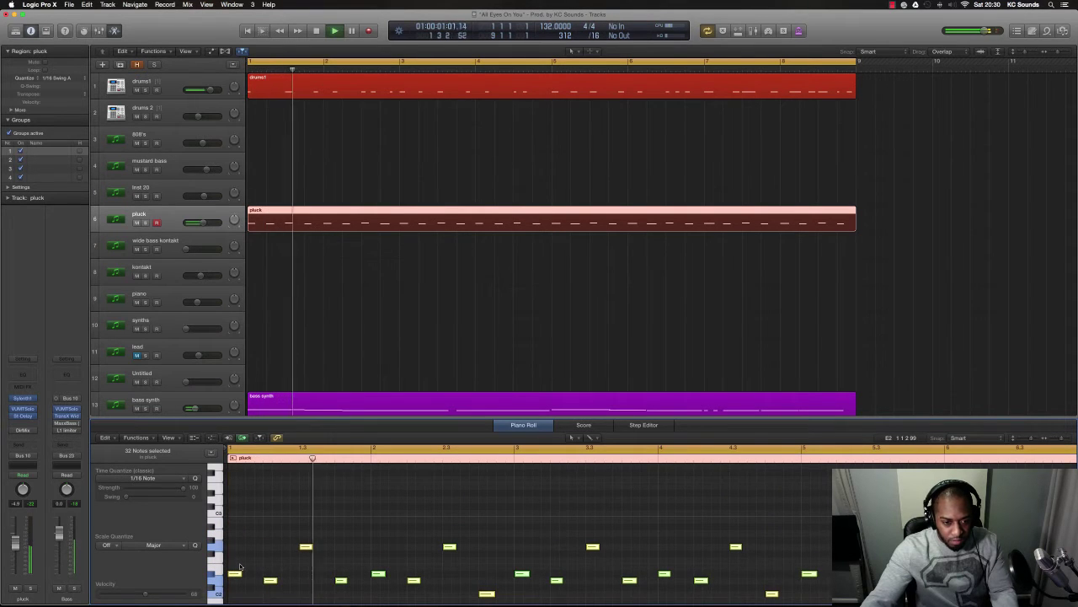
- Stop playback and delete the eight-bar region on the pluck track
key(space)
click(374, 241)
click(375, 229)
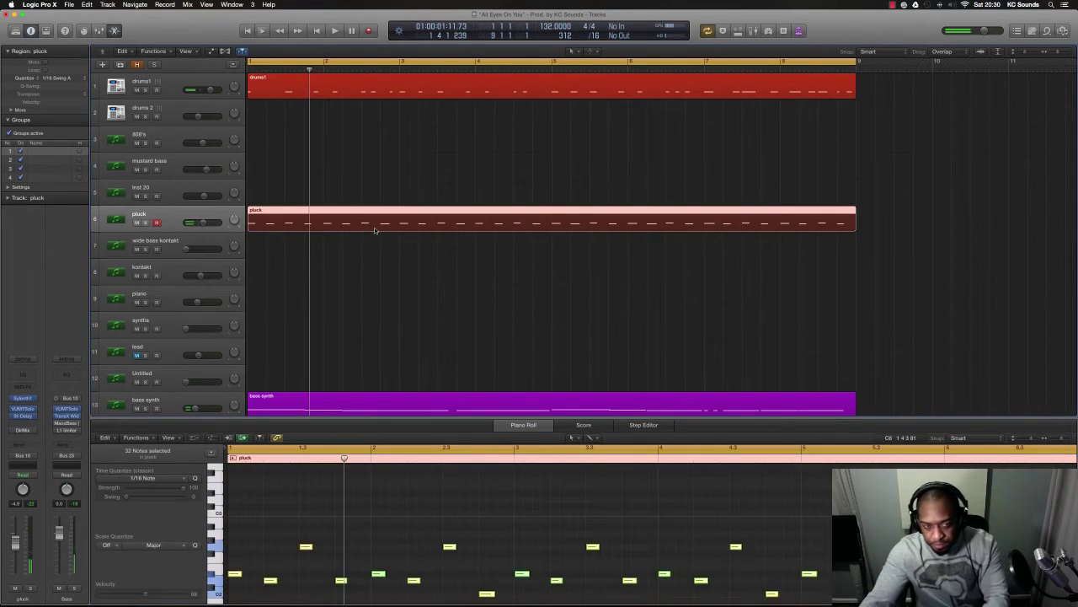
key(Delete)
- Rehearse a new melody on the pluck track over the drums and bass, and capture it across bars 1 to 8
key(Return)
key(space)
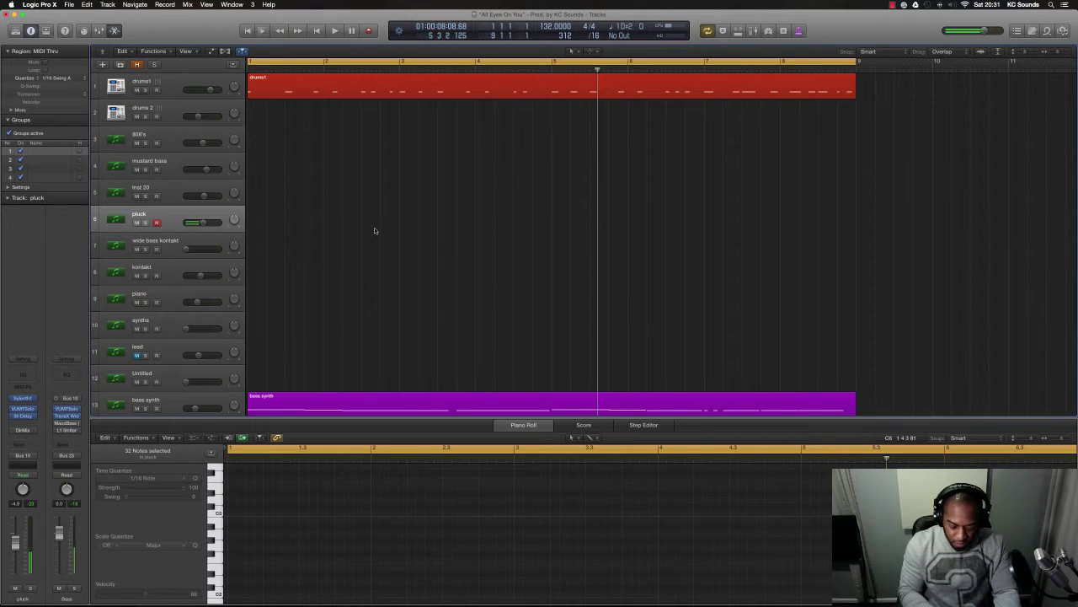
key(space)
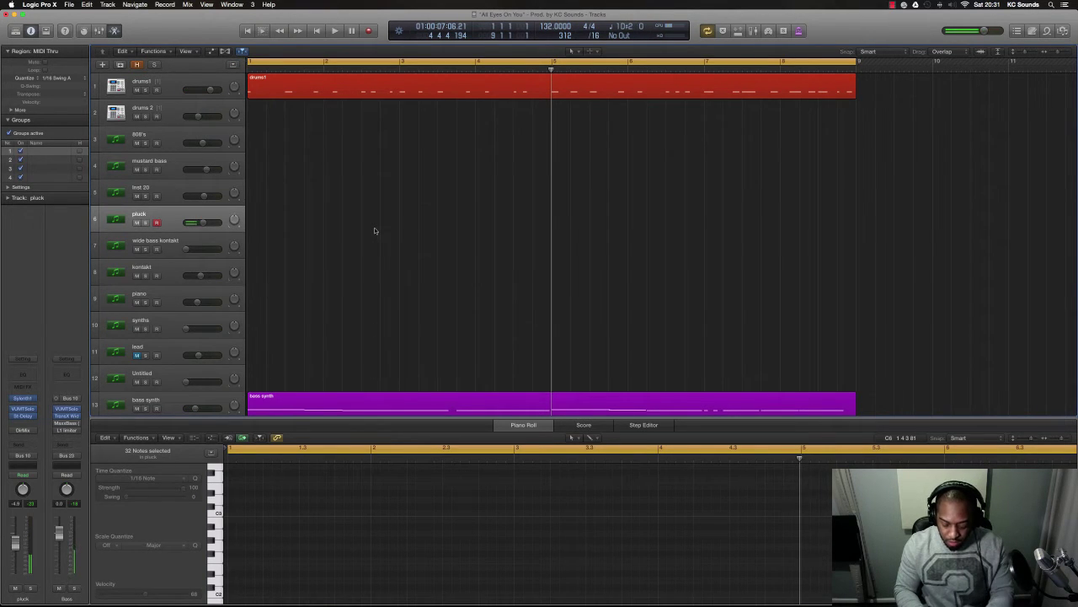
key(Return)
key(space)
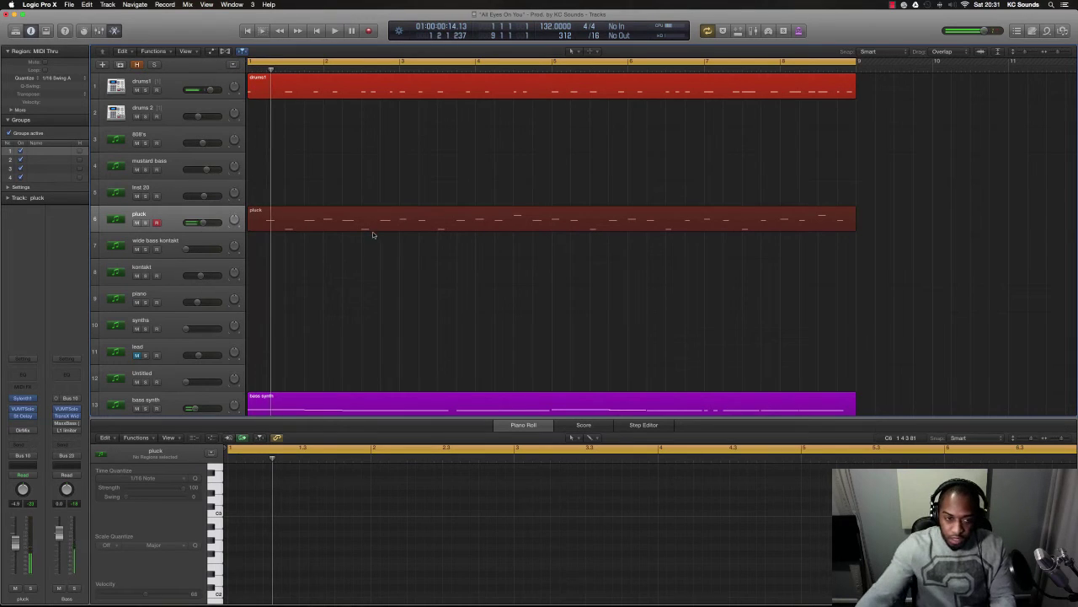
- Move the first note of the new pluck region to the start of bar 1 and up about three semitones, and play it back
click(373, 230)
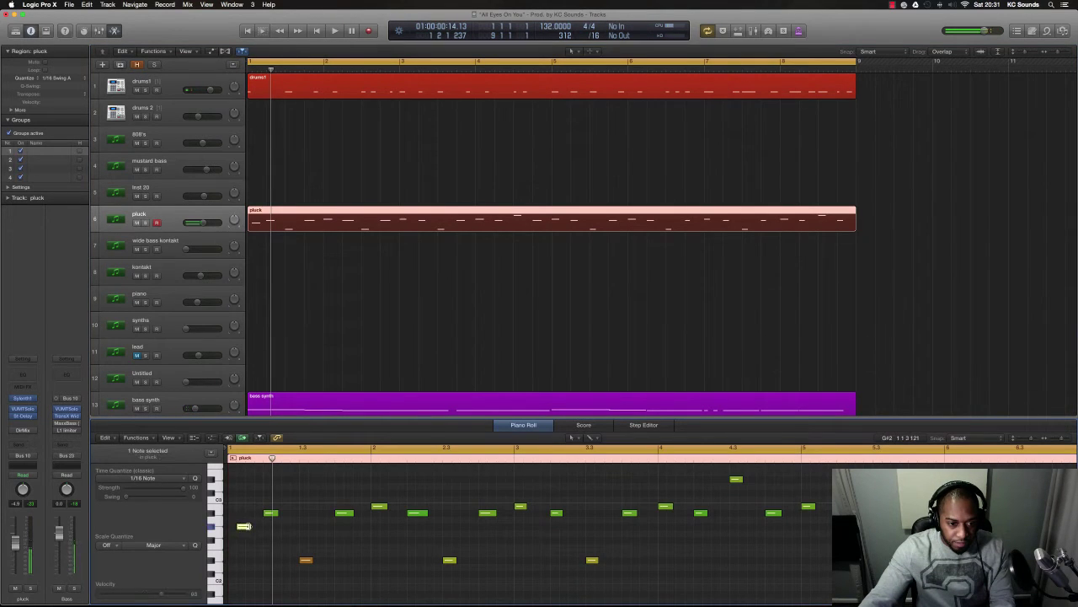
mouse_move(243, 524)
mouse_down()
mouse_move(230, 503)
mouse_move(231, 524)
mouse_move(236, 508)
mouse_up()
key(space)
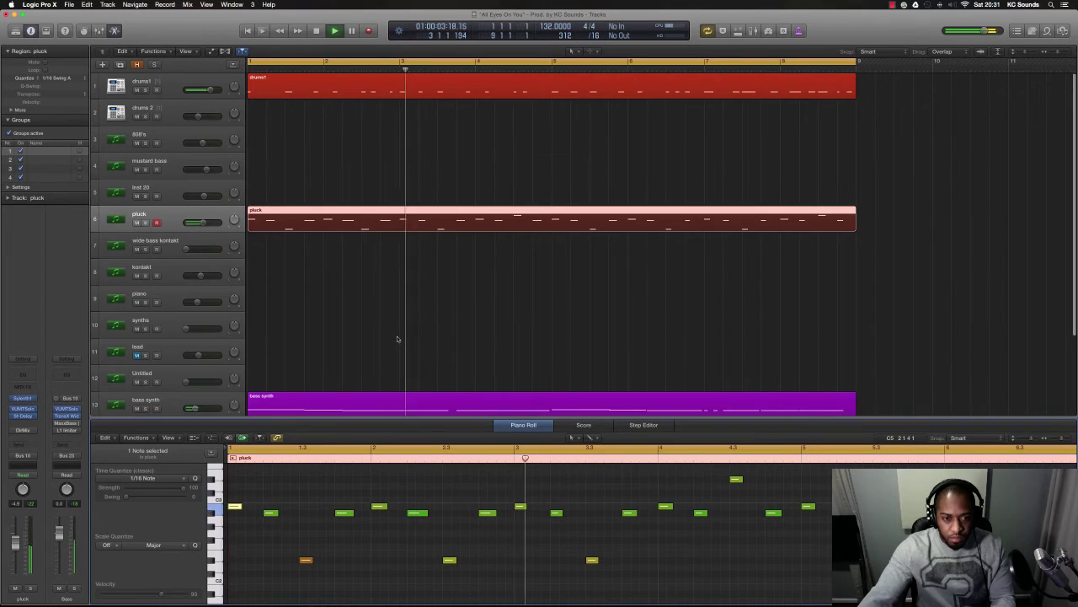
- Raise the low-cut frequency in the bass synth track's Channel EQ to about 100 Hz while the loop plays
scroll(397, 339, down, 2)
scroll(396, 341, down, 2)
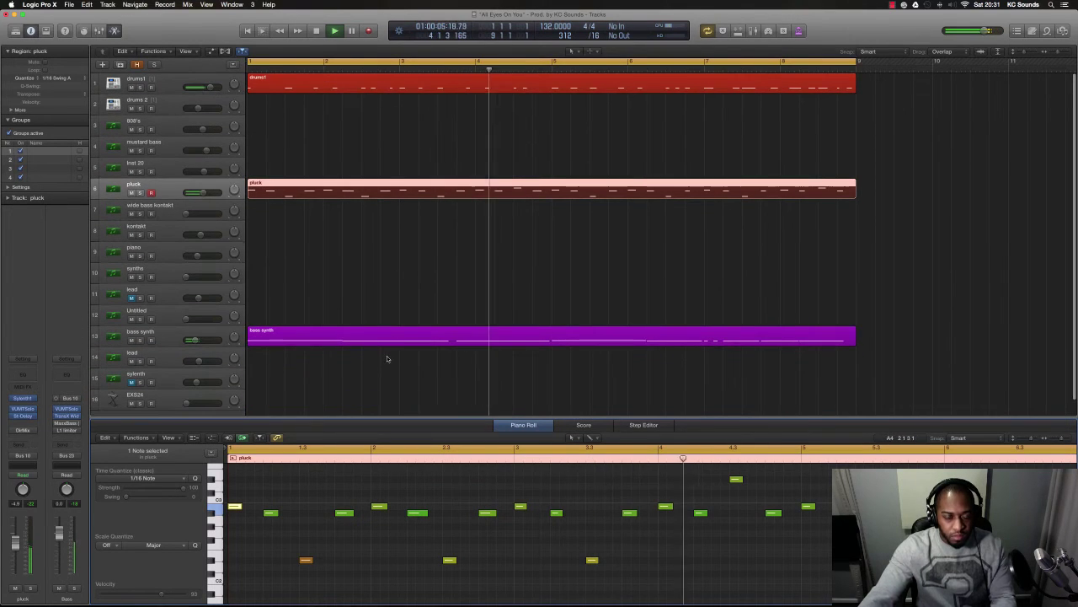
click(174, 331)
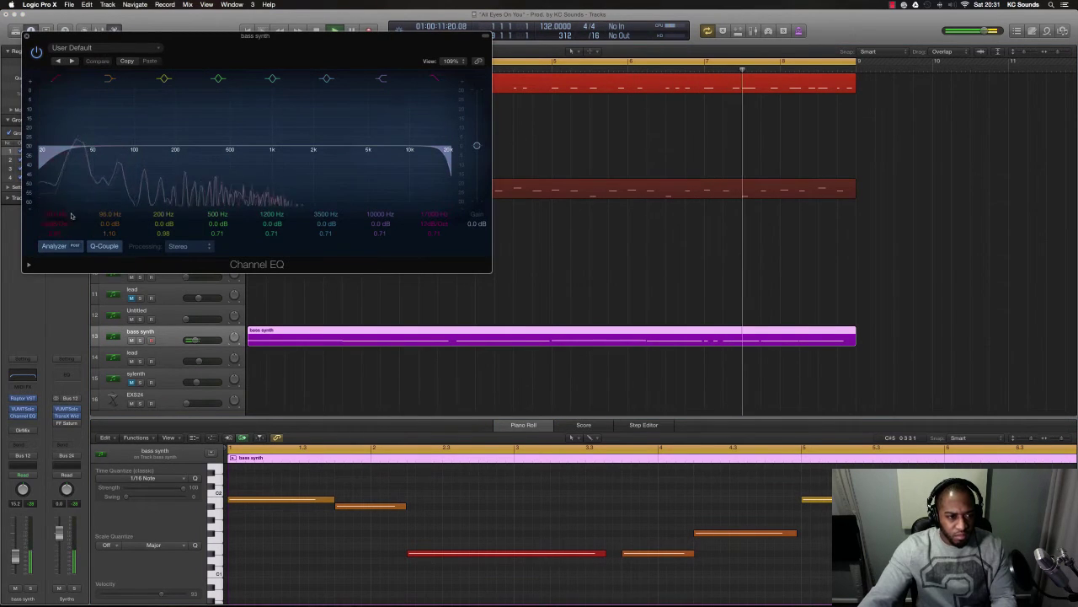
drag(70, 194, 140, 175)
key(Return)
key(space)
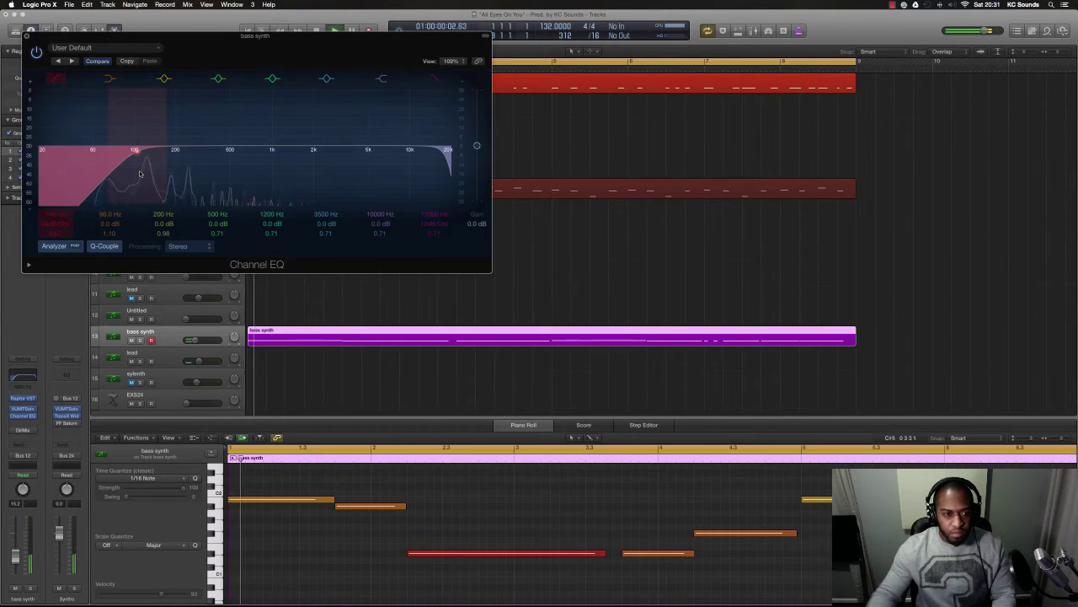
click(30, 32)
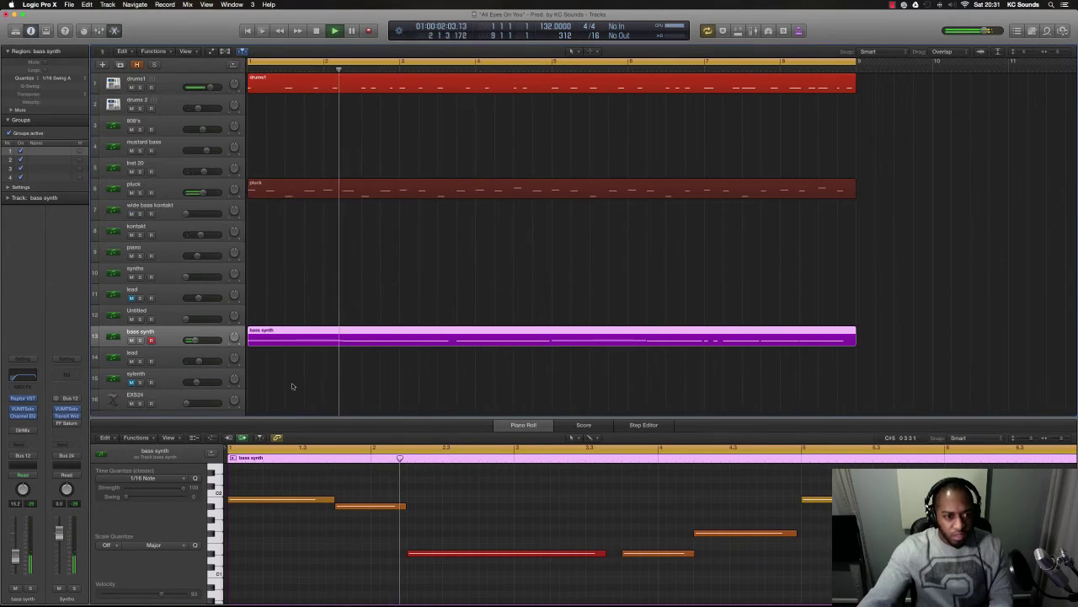
- Audition the lower synth tracks, rehearse a part on the sylenth track and capture it as an eight-bar region
click(169, 358)
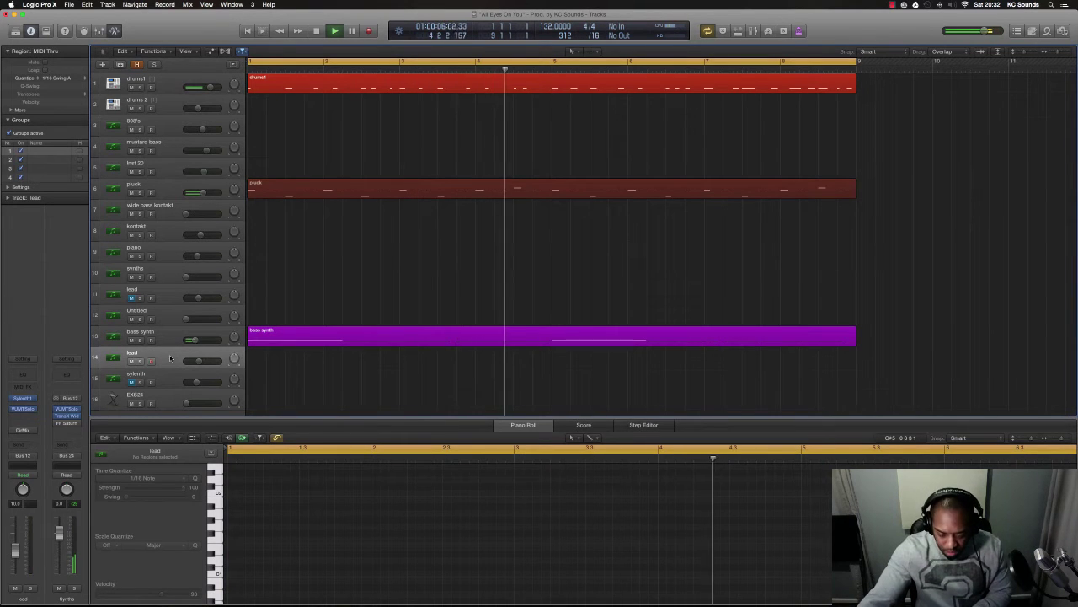
click(165, 397)
click(171, 376)
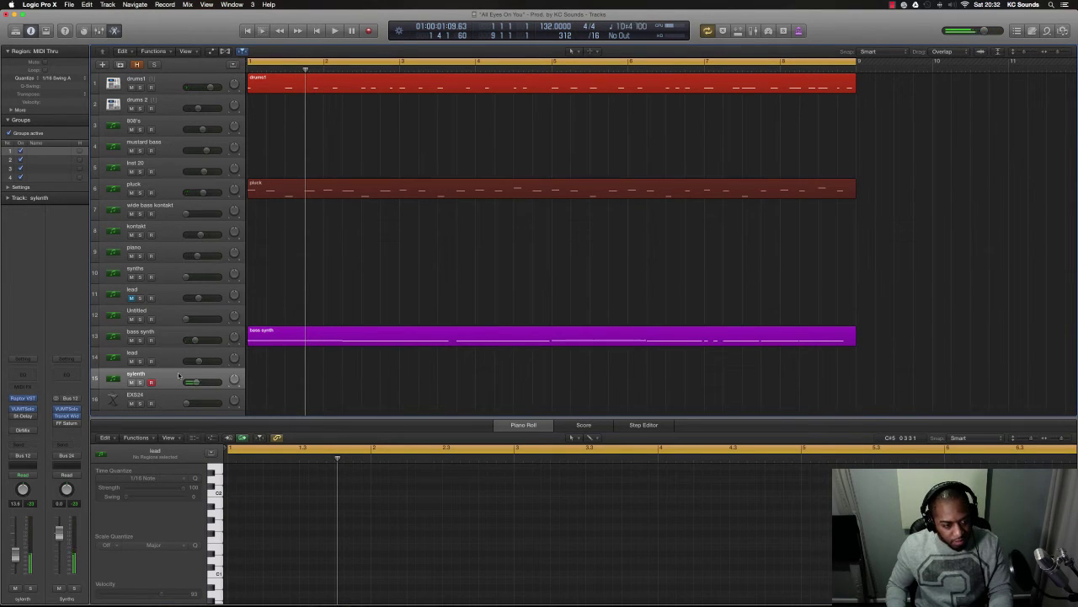
key(space)
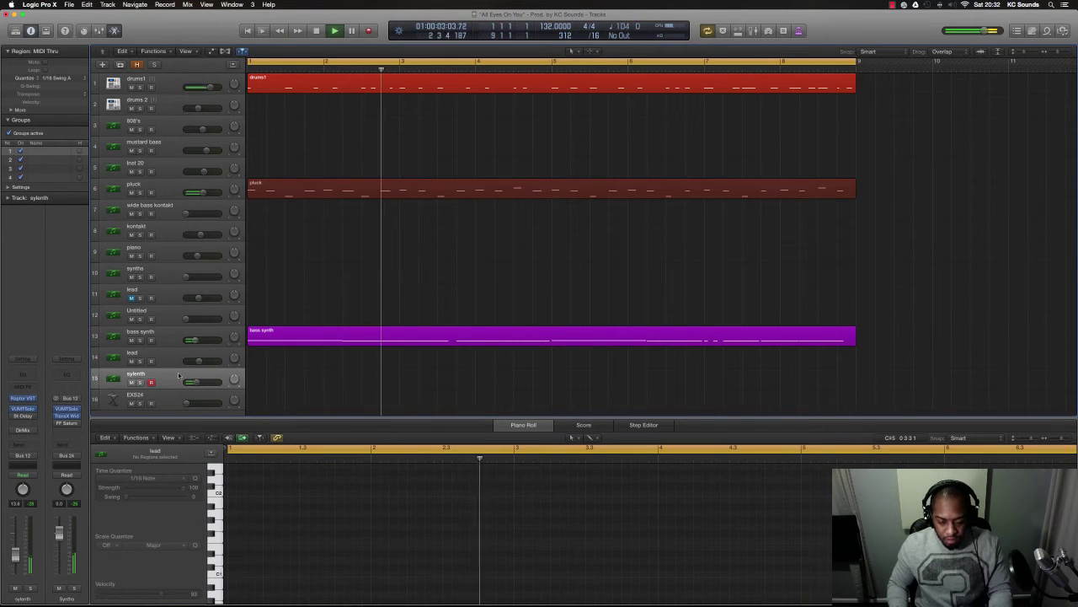
key(space)
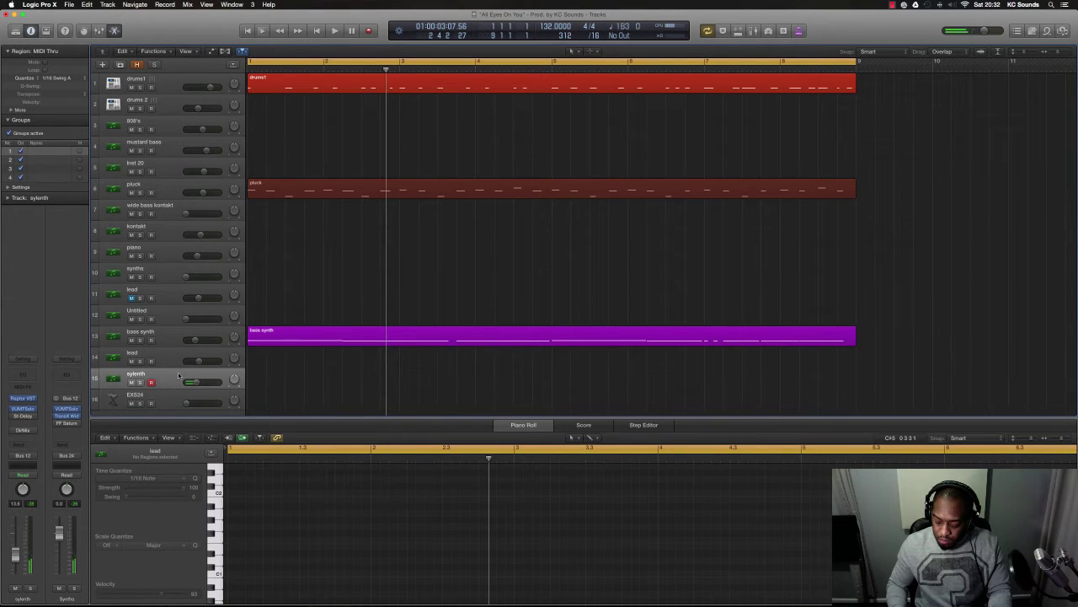
key(space)
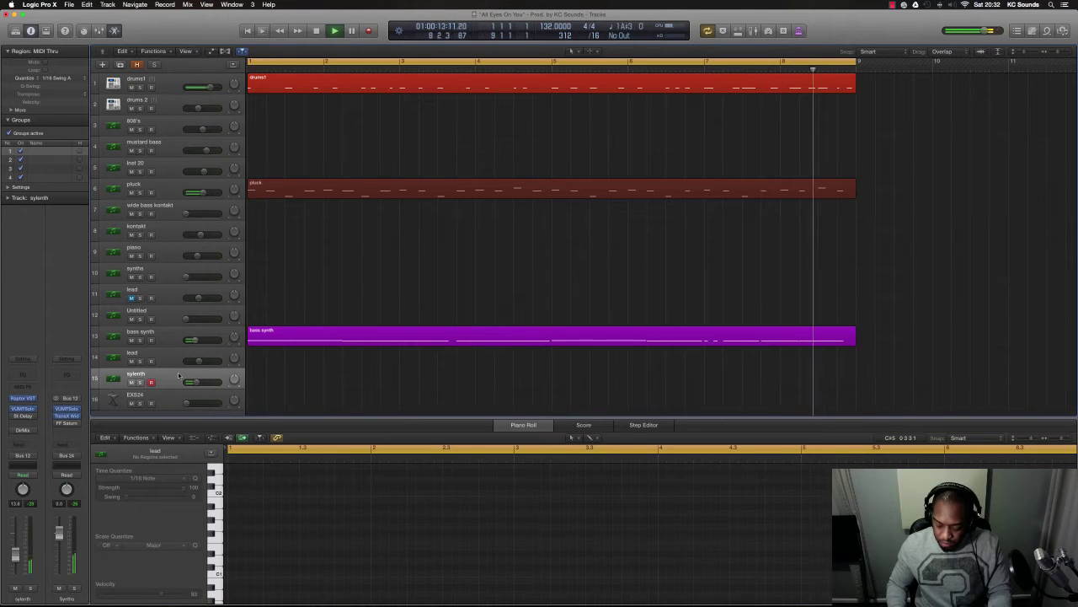
key(shift+r)
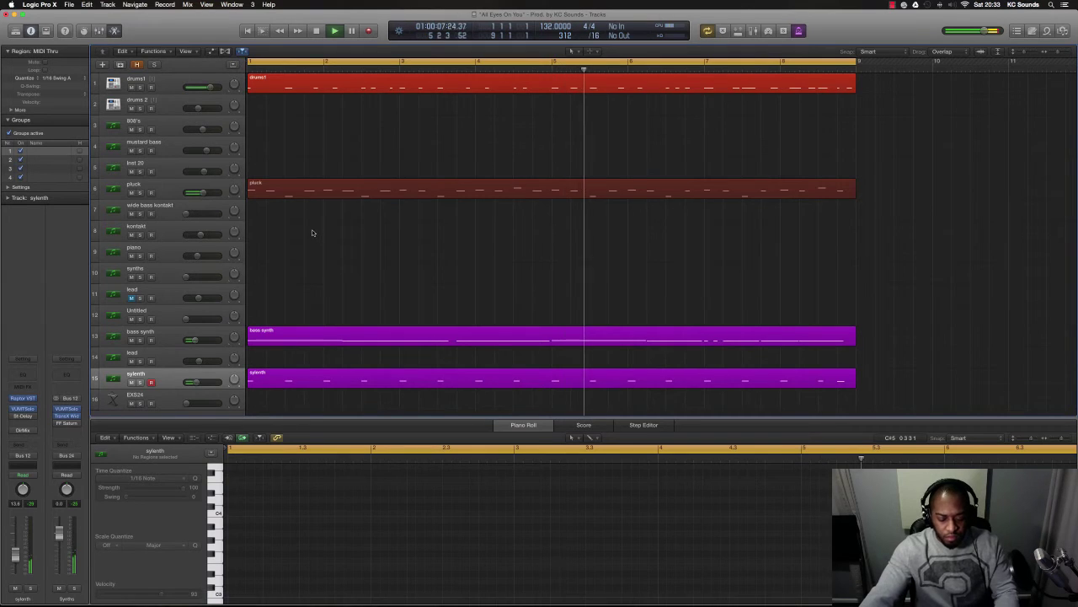
- Perform a part on the Inst 20 track over the loop, capture the takes and switch to take Inst 20.4
click(172, 171)
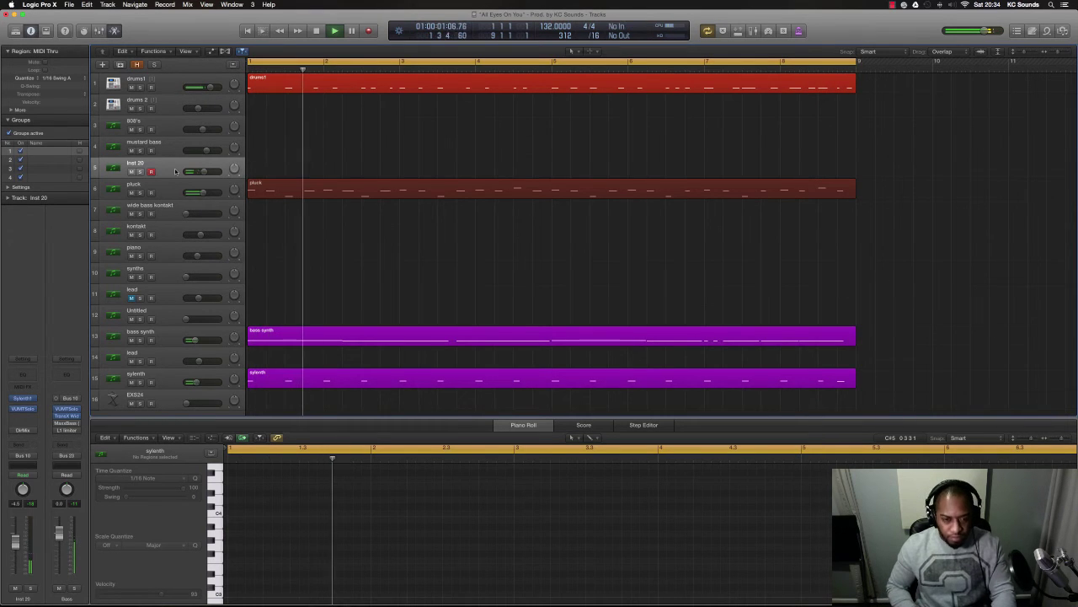
key(r)
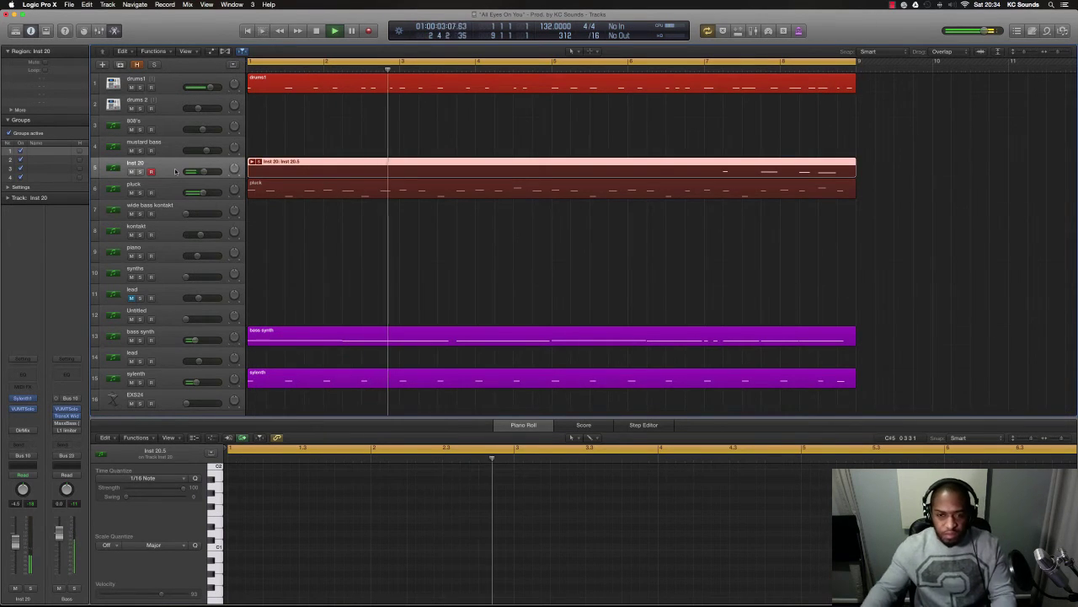
click(260, 162)
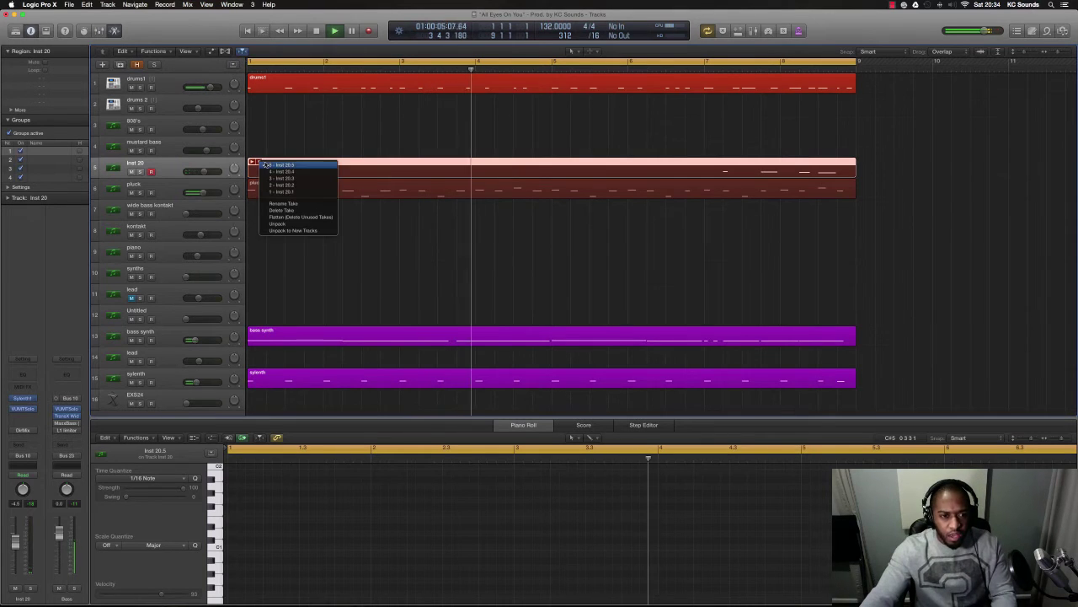
click(282, 171)
- Lower the Inst 20 track's volume to about -10.8 dB
key(super+Left)
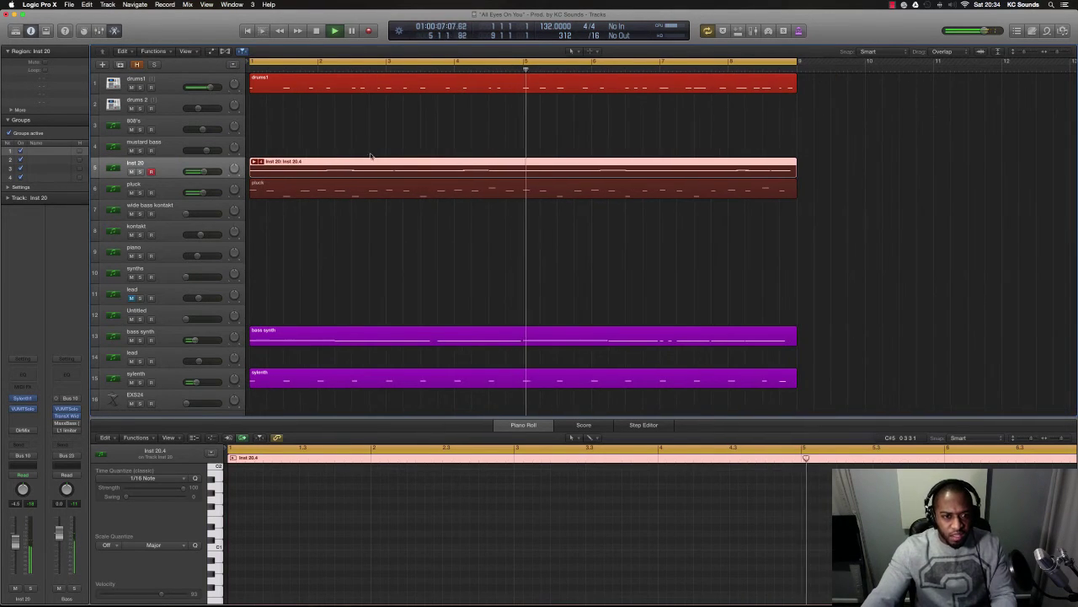
key(super+Left)
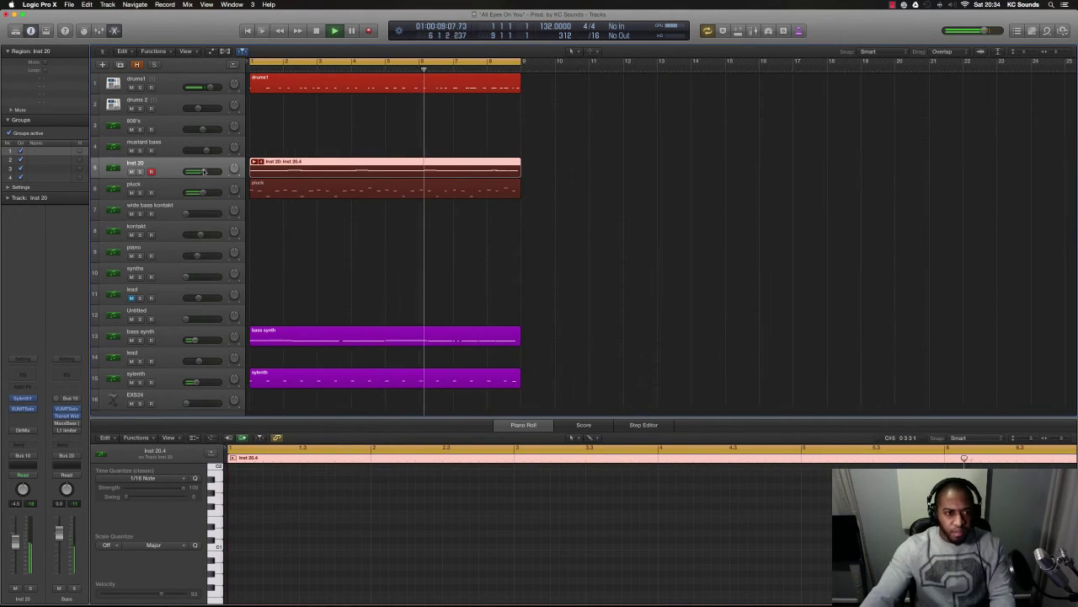
drag(203, 172, 181, 173)
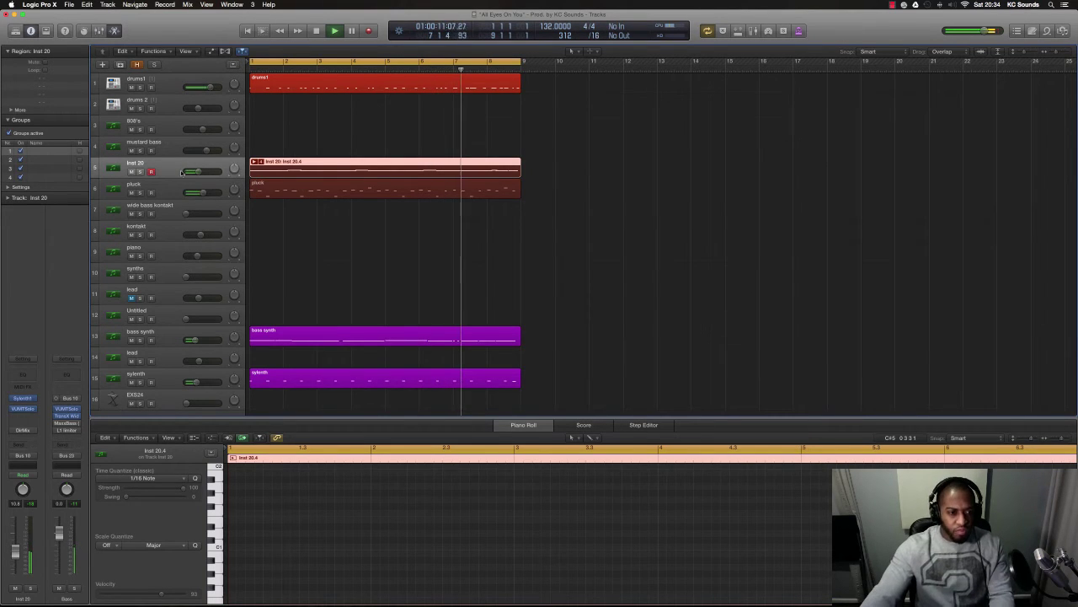
- Insert the AutoFilter effect with its Factory Default setting on the Inst 20 track
click(23, 417)
mouse_move(39, 440)
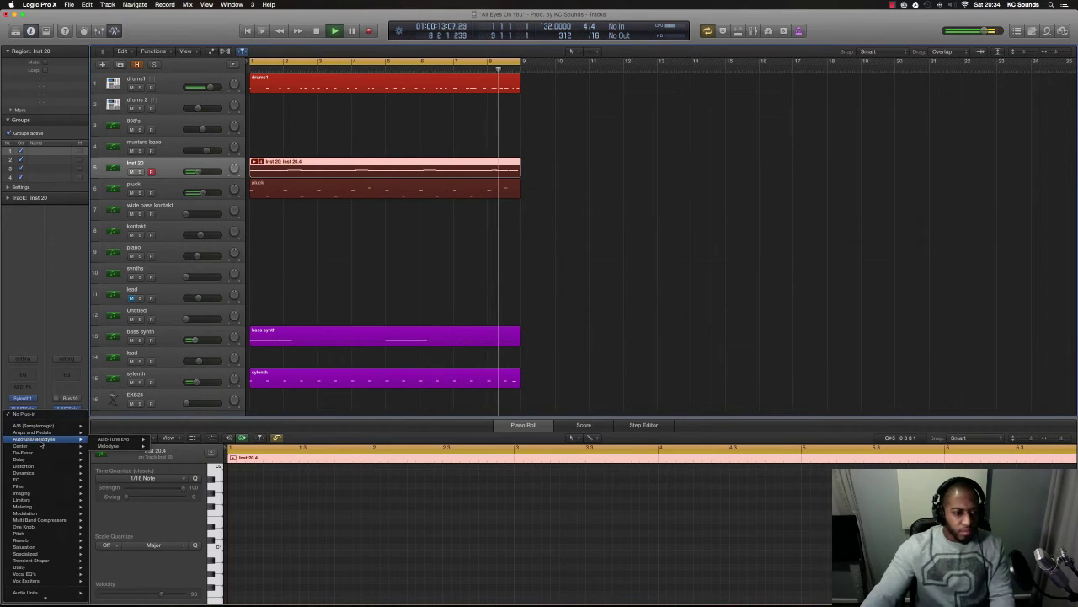
mouse_move(43, 510)
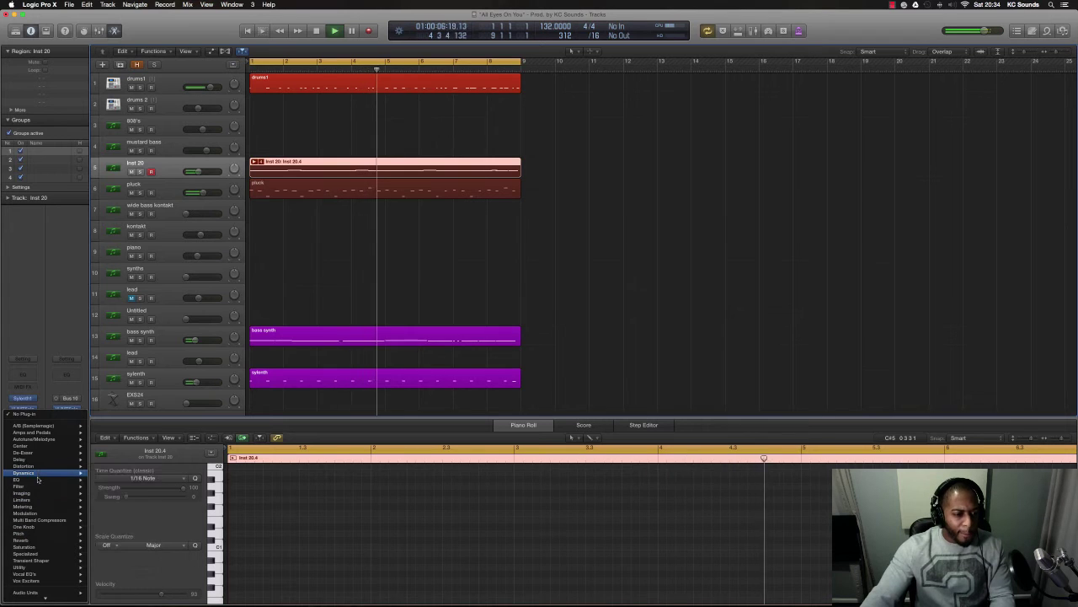
mouse_move(47, 488)
mouse_move(127, 487)
click(184, 488)
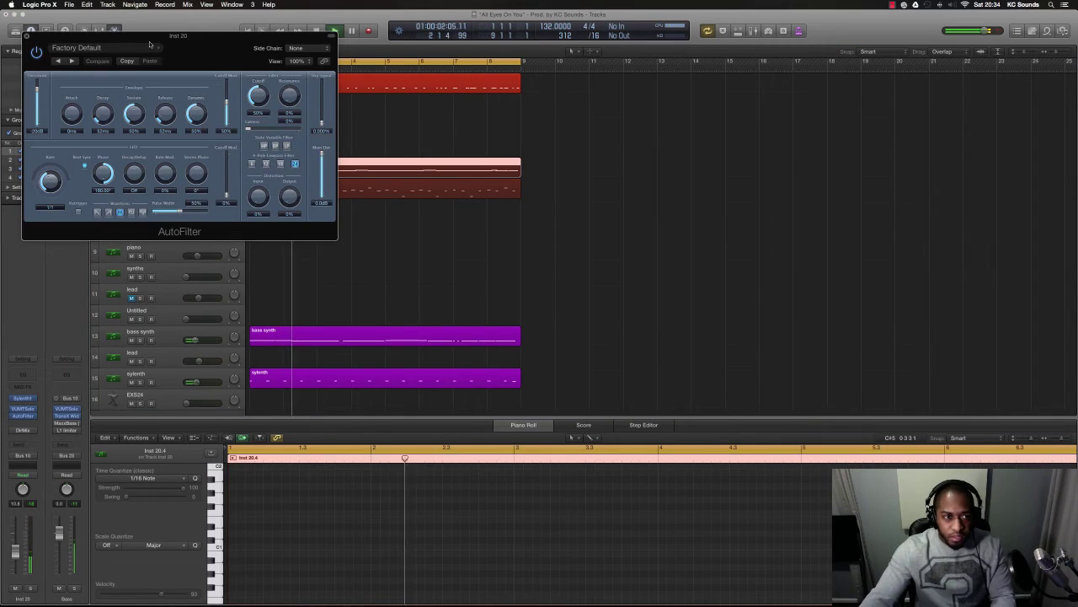
drag(141, 37, 654, 151)
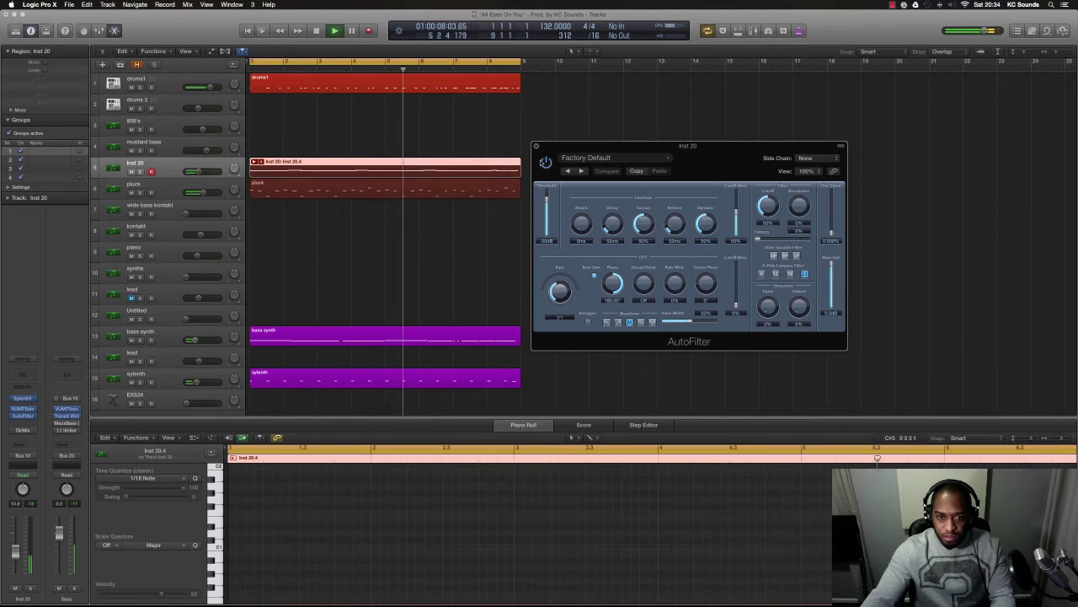
click(535, 147)
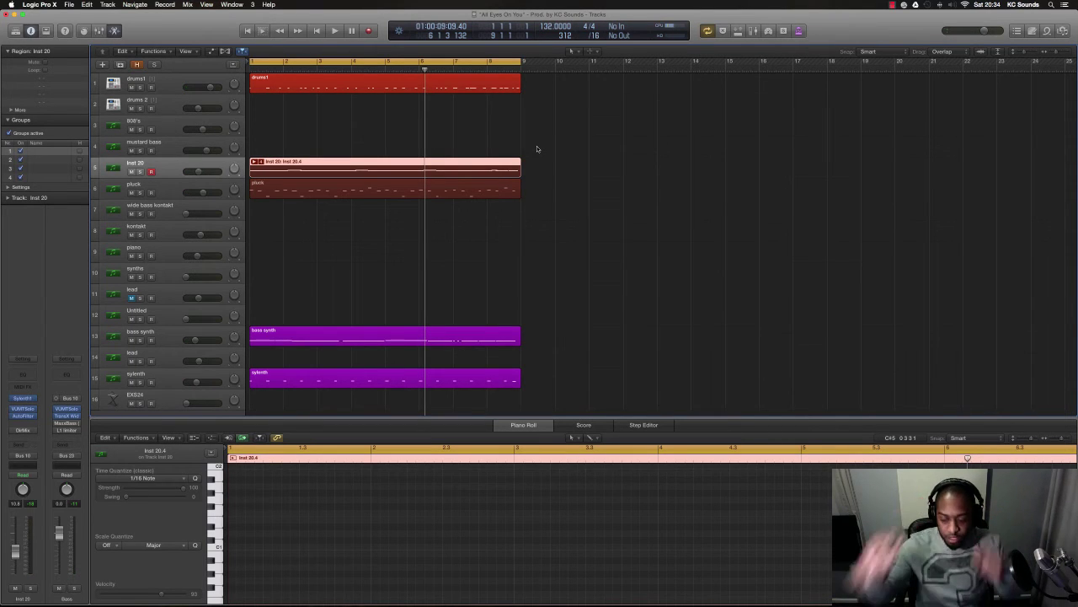
- Flatten the Inst 20 take folder to take Inst 20.4, deleting the unused takes
key(super+Right)
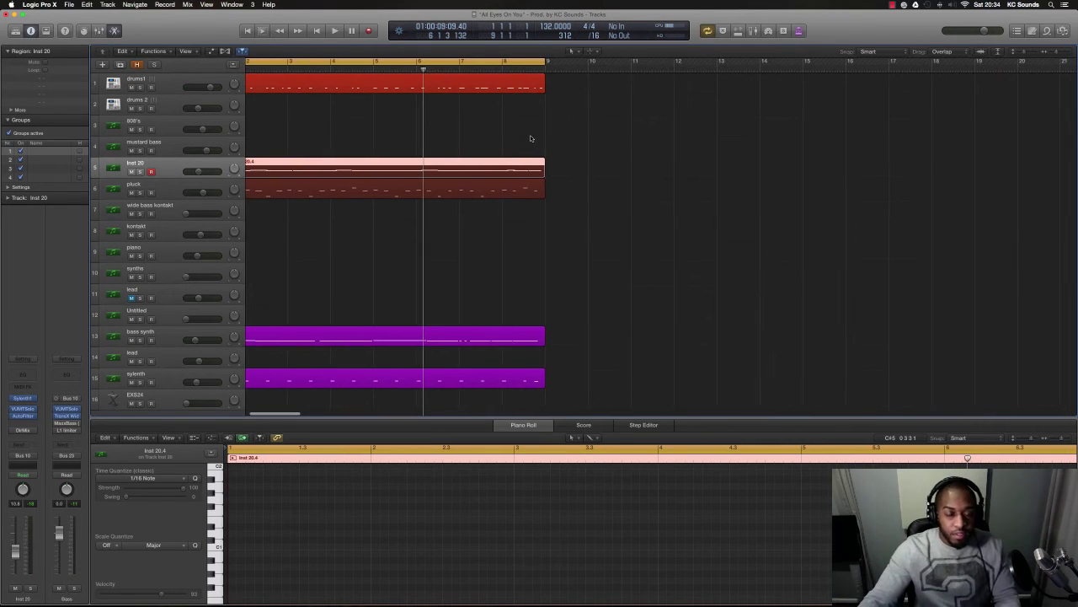
key(super+Right)
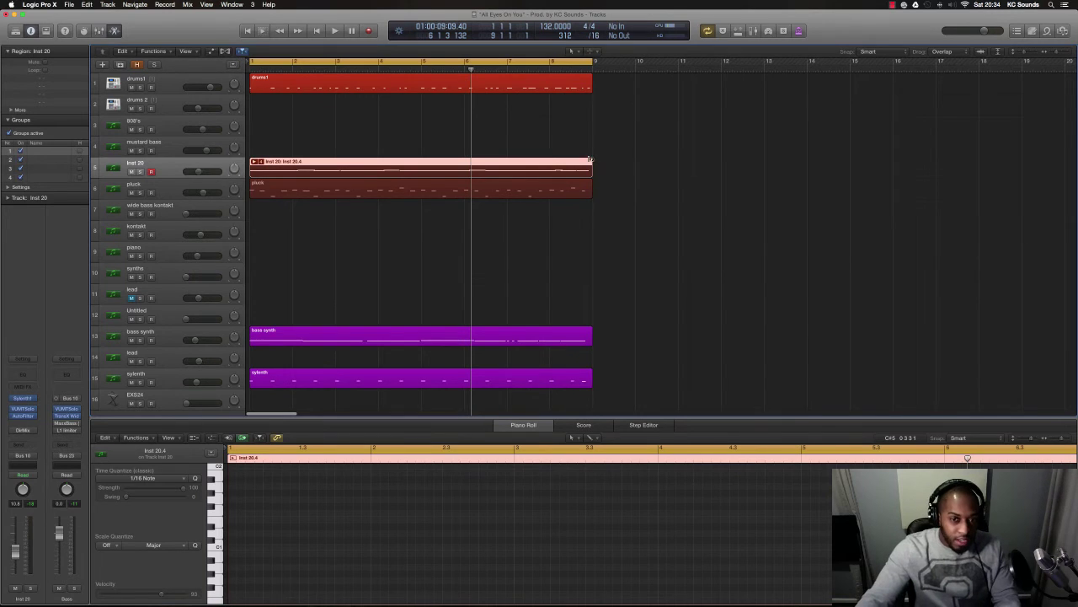
key(super+Right)
key(super+Right)
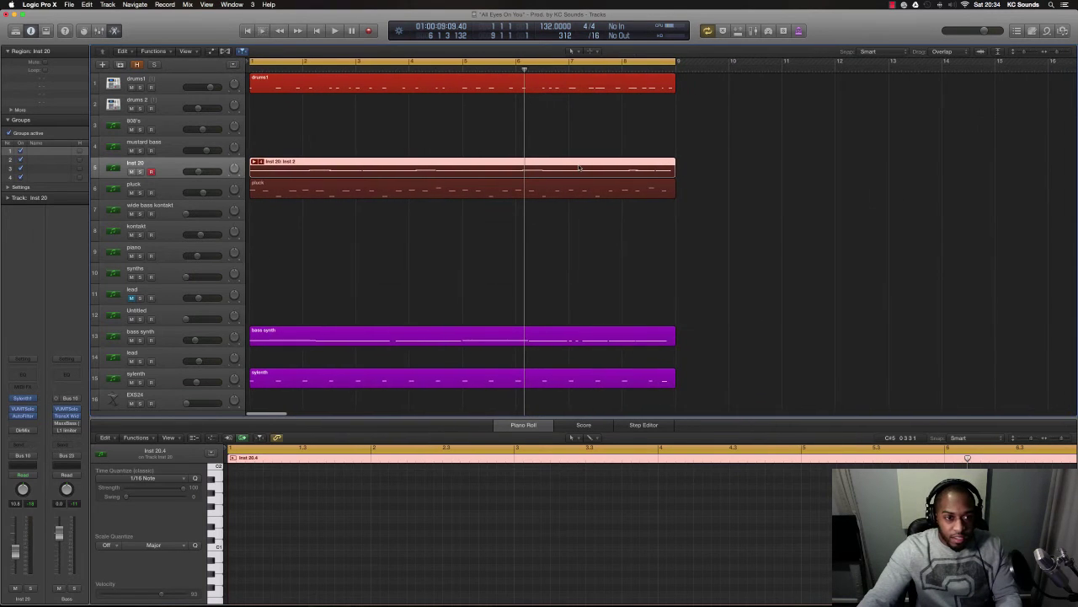
key(super+Up)
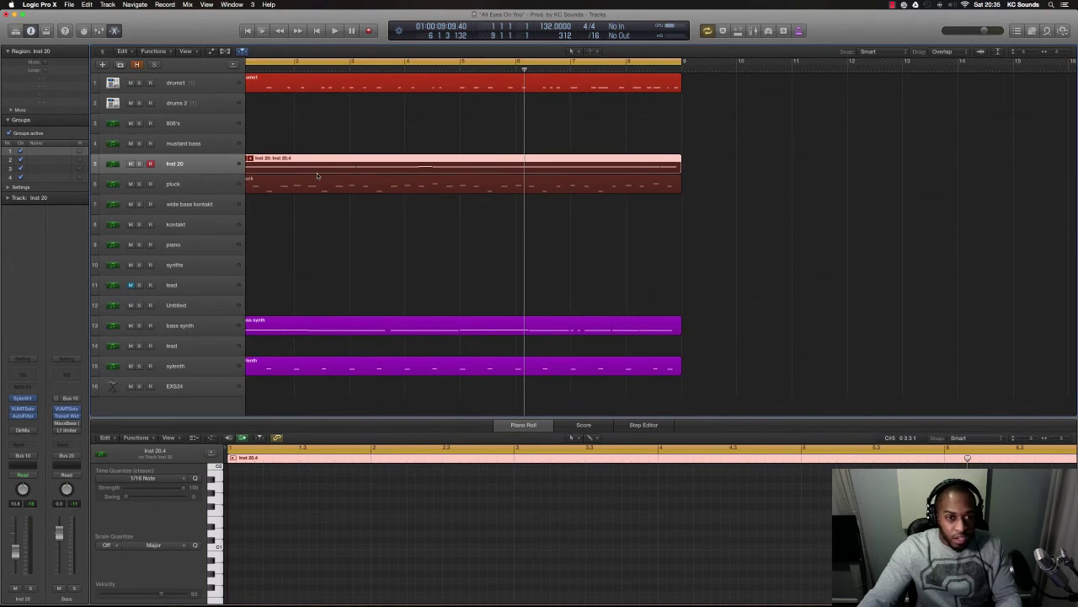
key(super+Right)
click(257, 159)
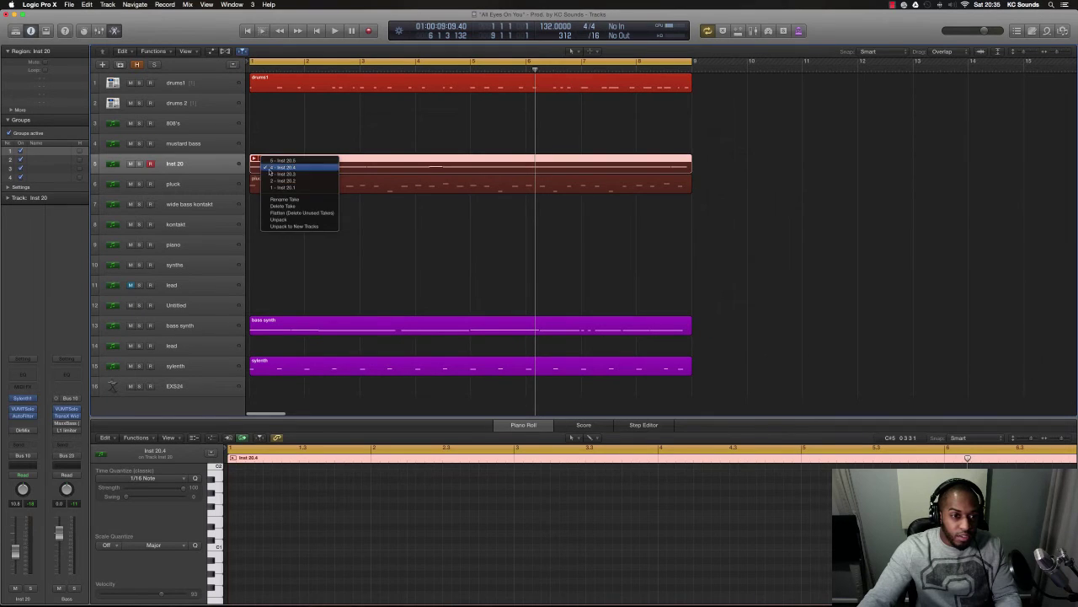
click(313, 214)
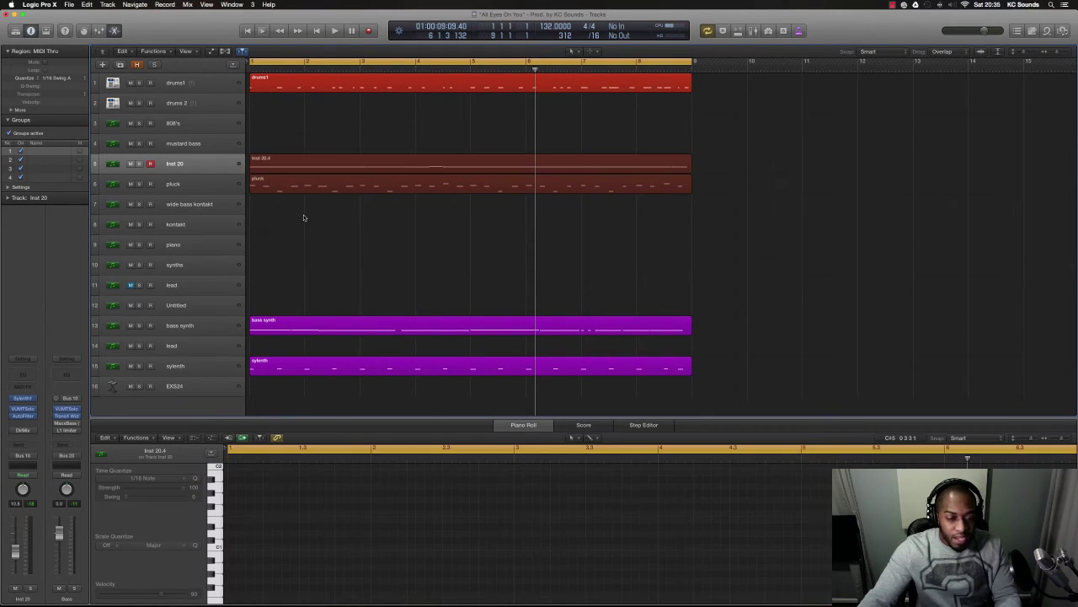
- Play back the complete eight-bar loop from the beginning
key(Return)
key(space)
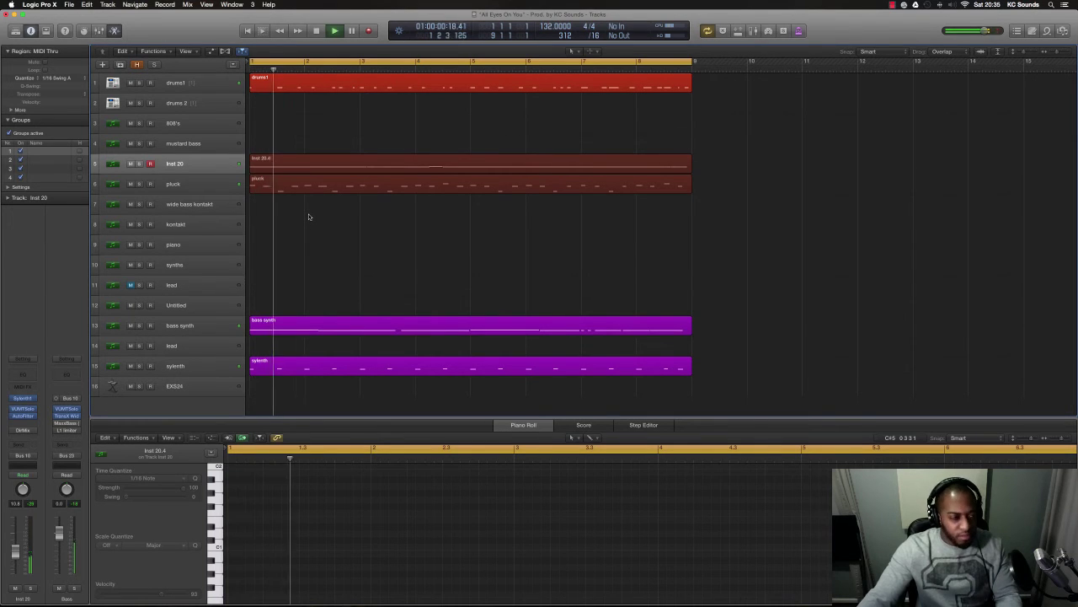
key(Return)
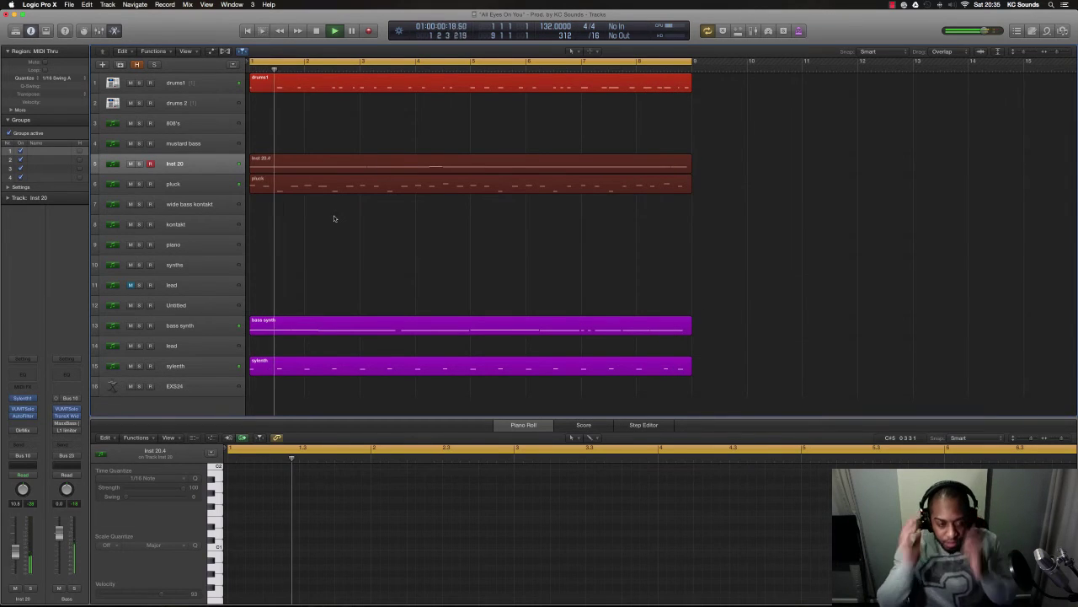
- Play along with the loop and capture an eight-bar bass part on the 808's track
key(super+Up)
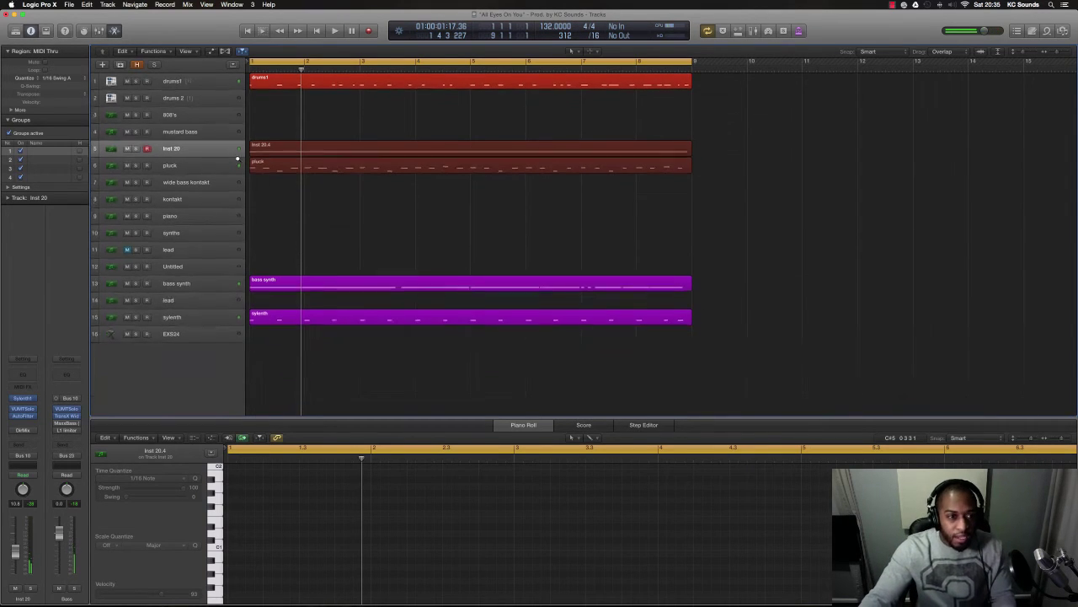
click(190, 113)
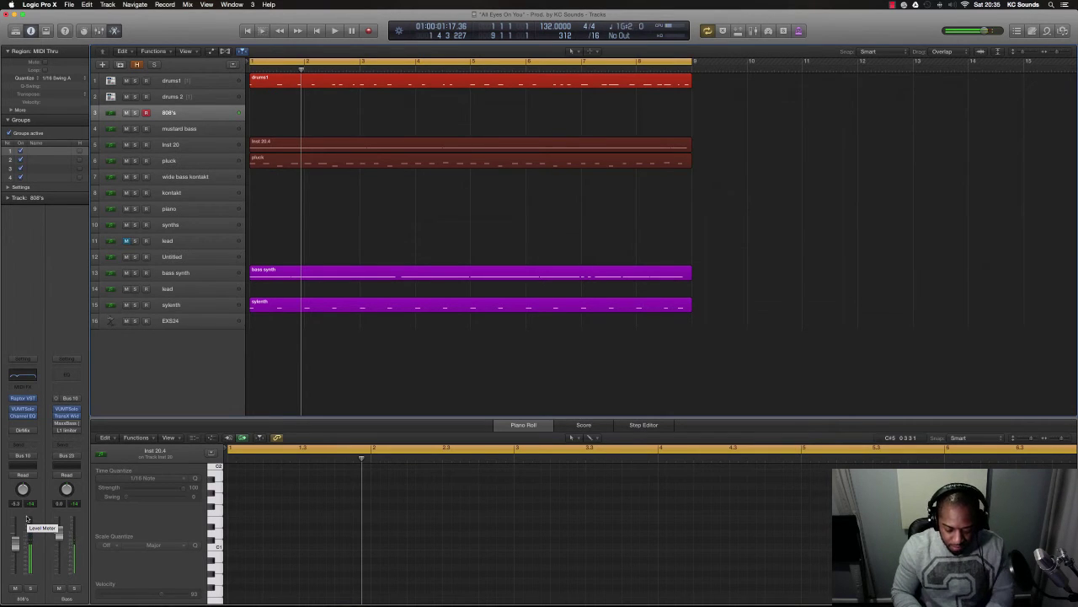
key(space)
key(space)
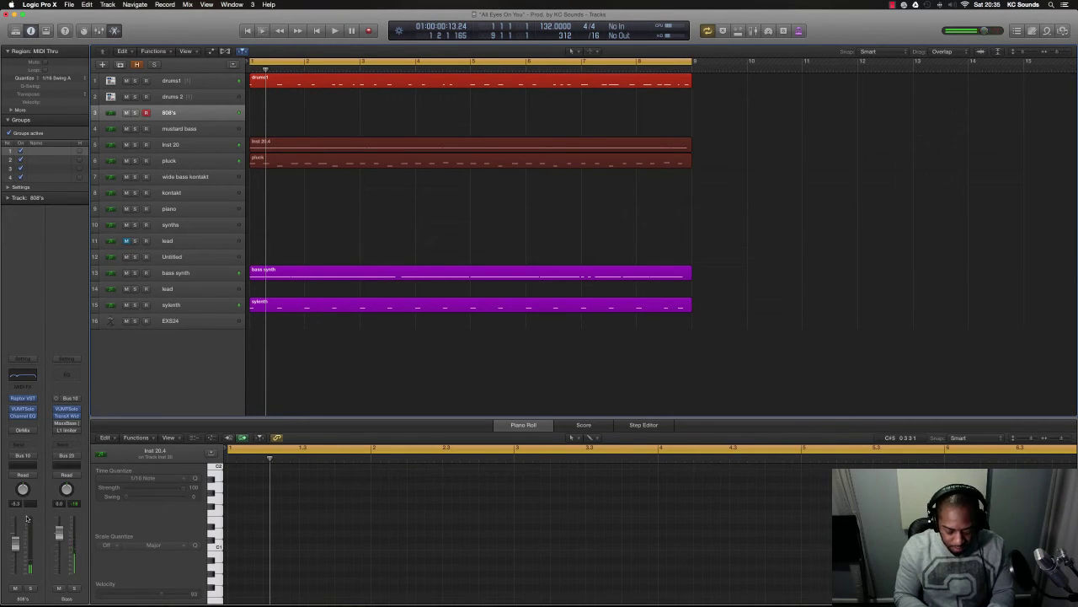
key(space)
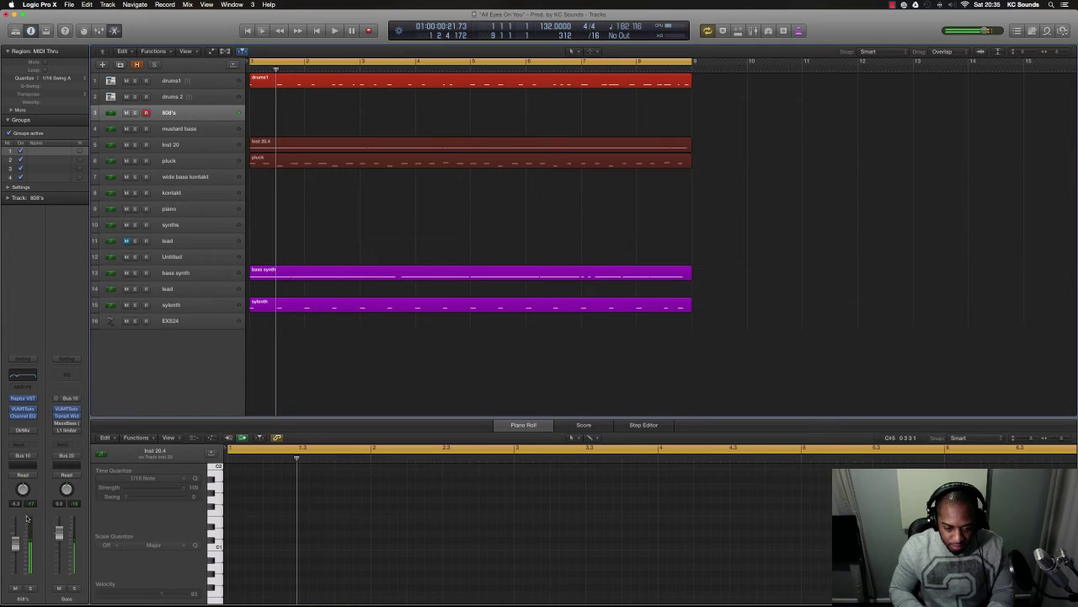
key(space)
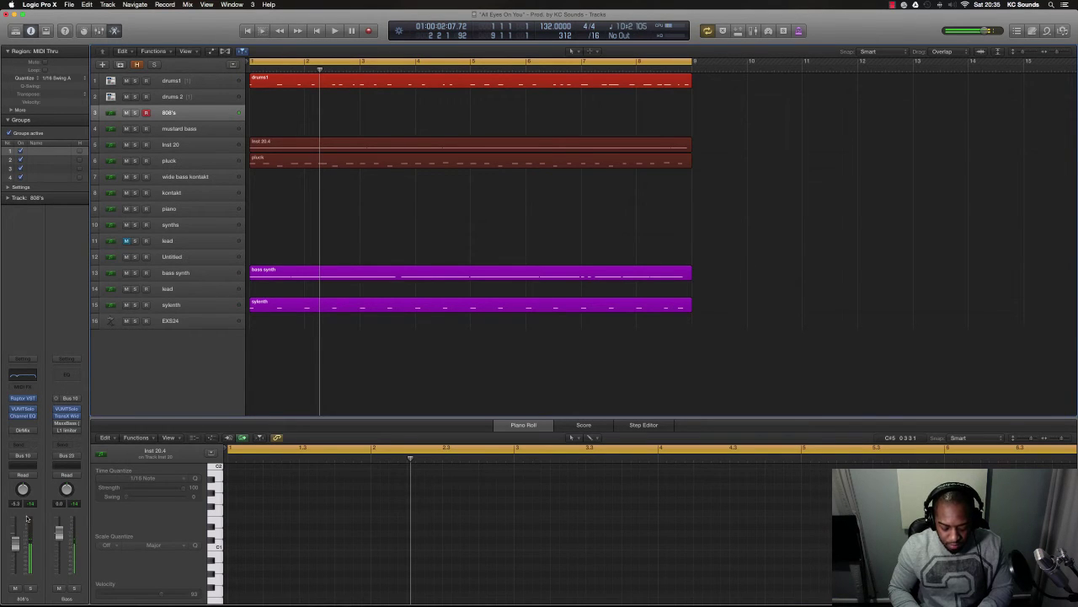
key(space)
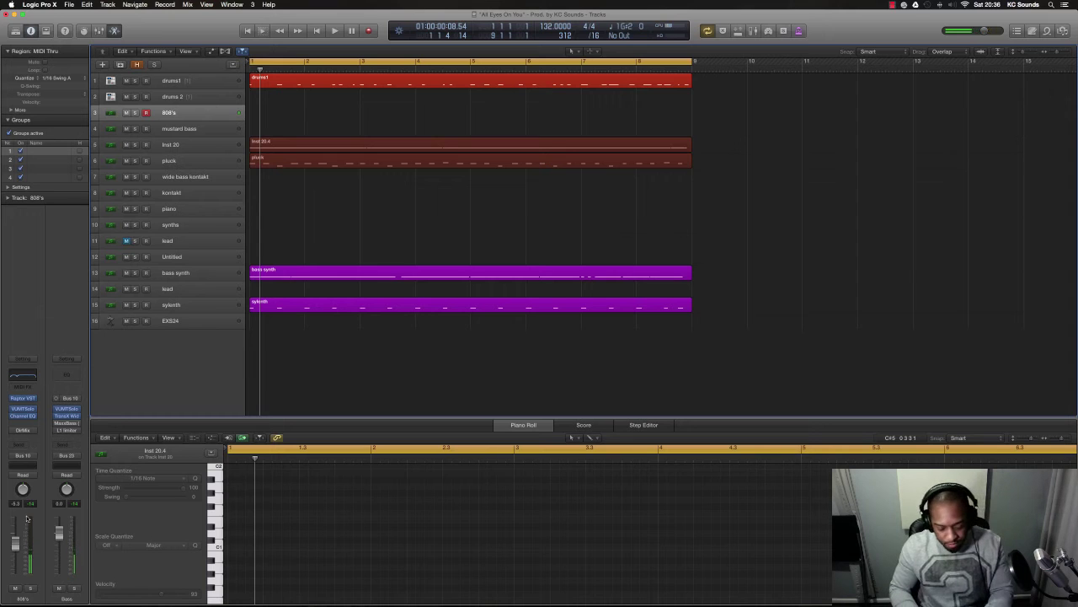
key(space)
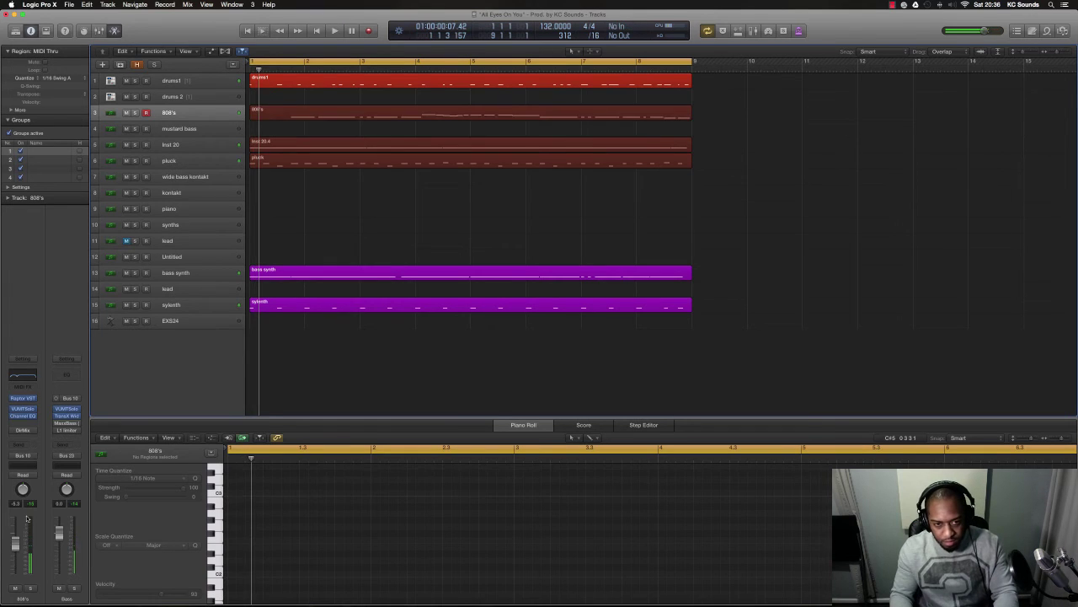
- Add a long opening note to the 808's region and adjust the velocity of its low notes
click(260, 121)
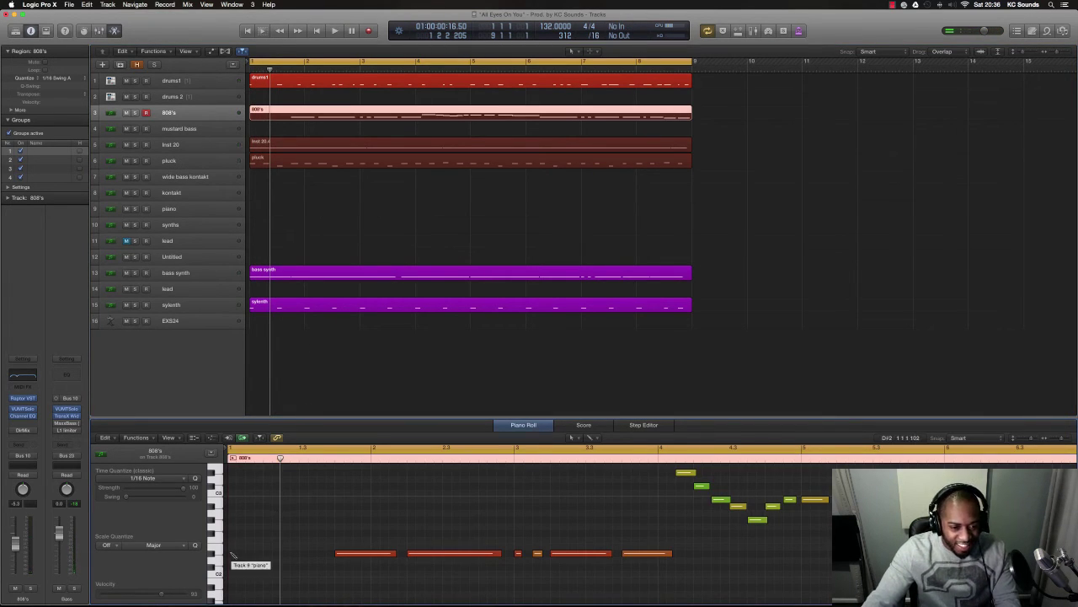
drag(239, 554, 293, 502)
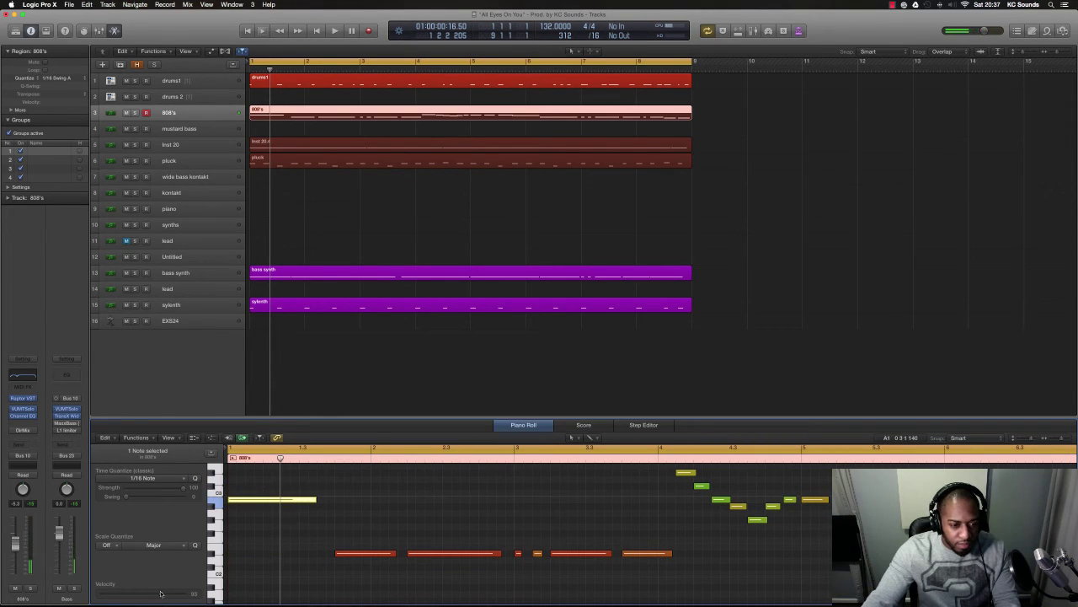
drag(313, 538, 613, 565)
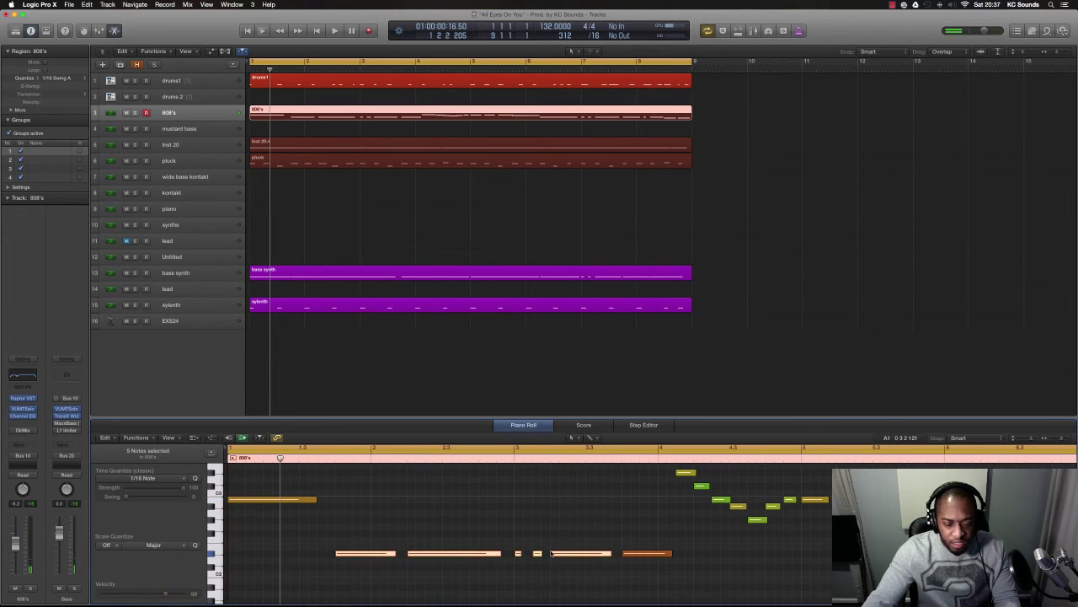
scroll(554, 554, right, 10)
drag(691, 540, 889, 566)
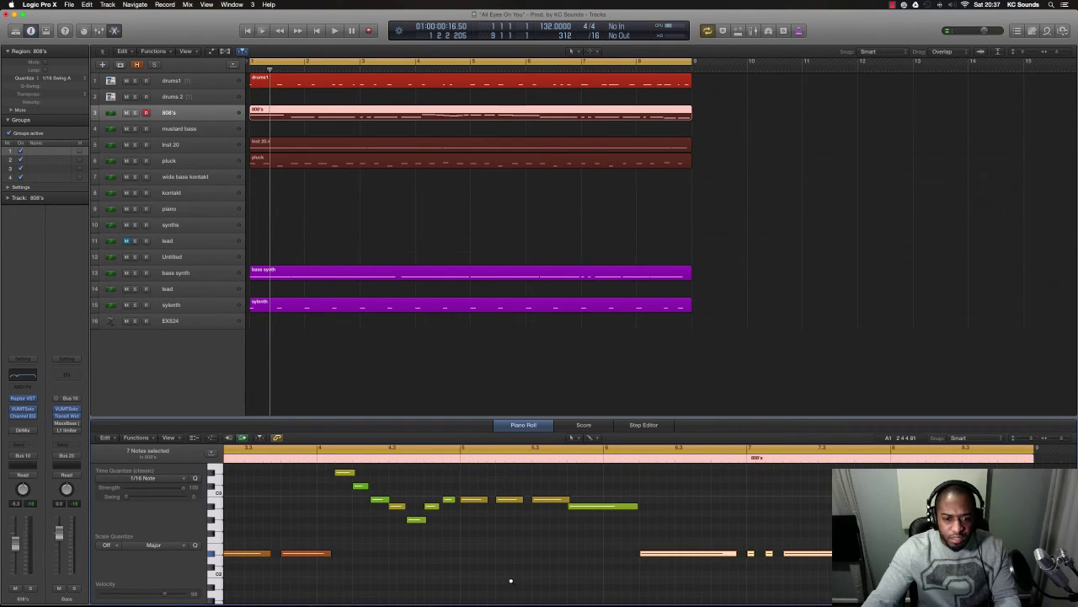
scroll(511, 580, down, 3)
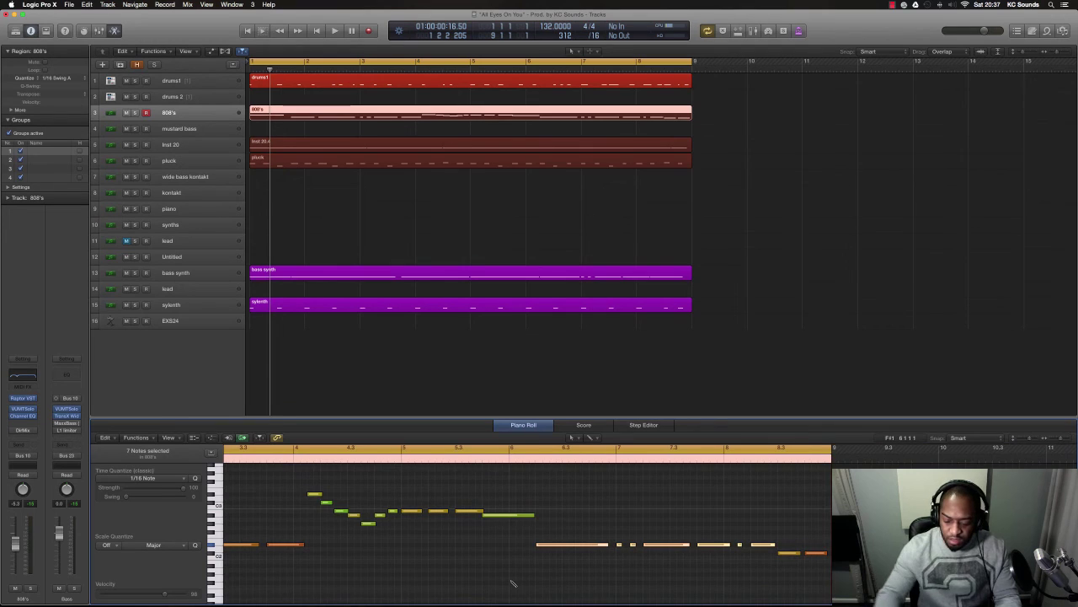
- Mute the pluck track during playback and copy the 808's, Inst 20.4, pluck, bass synth and sylenth regions to start at bar 9
key(space)
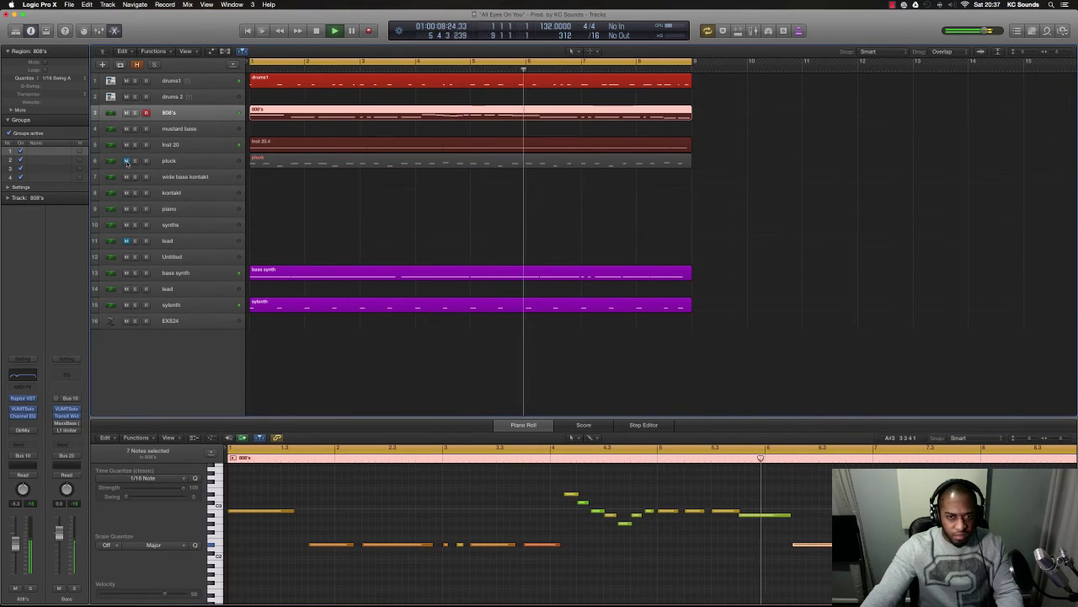
ctrl+alt+click(756, 375)
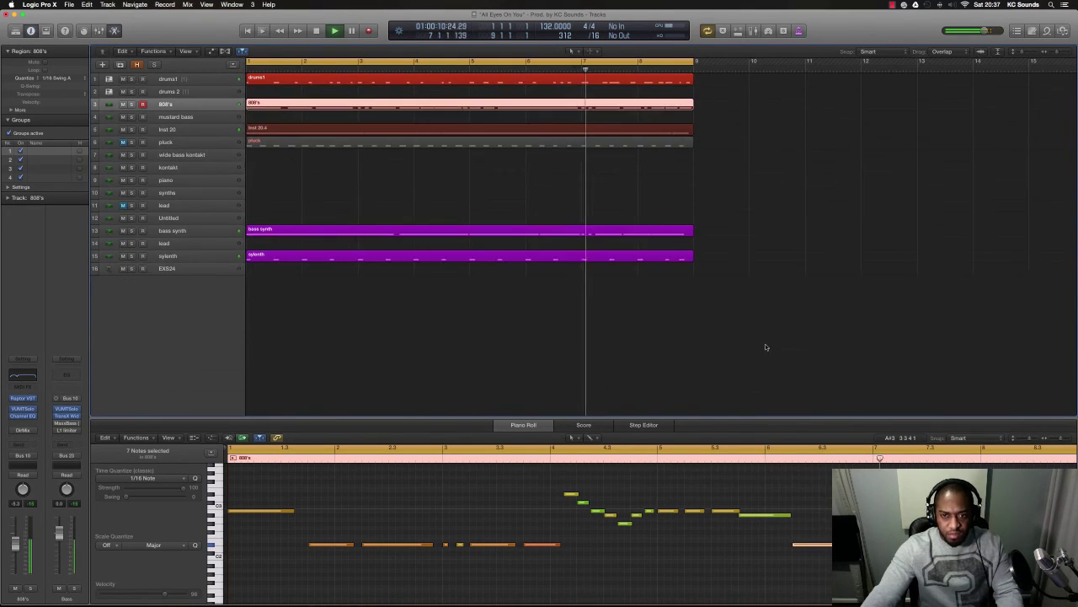
drag(767, 345, 732, 110)
key(super+Left)
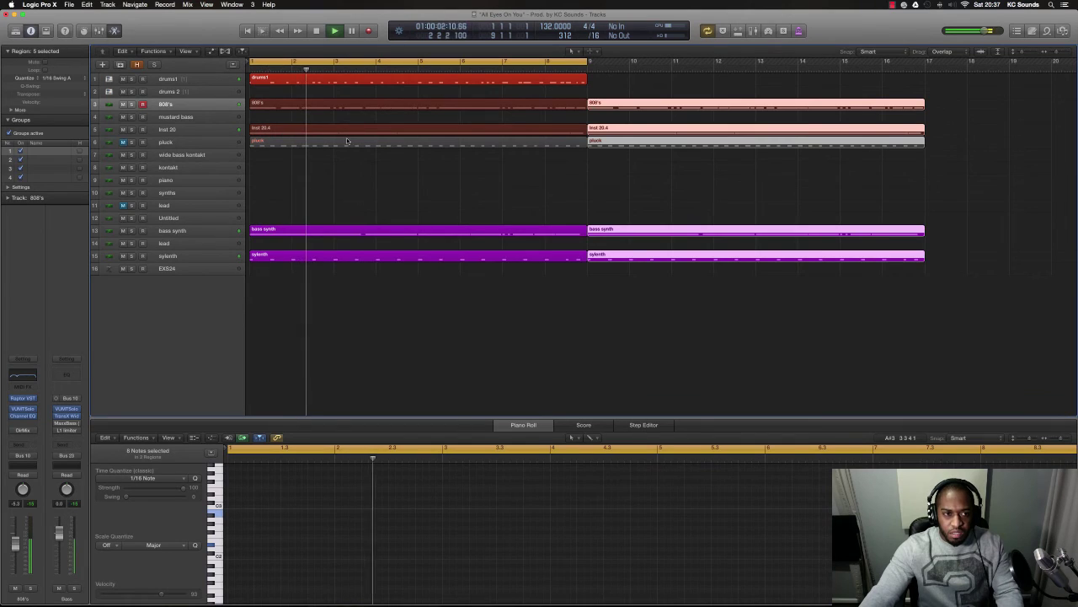
- Play along with the loop and capture an eight-bar part on the drums 2 track
click(190, 80)
click(195, 94)
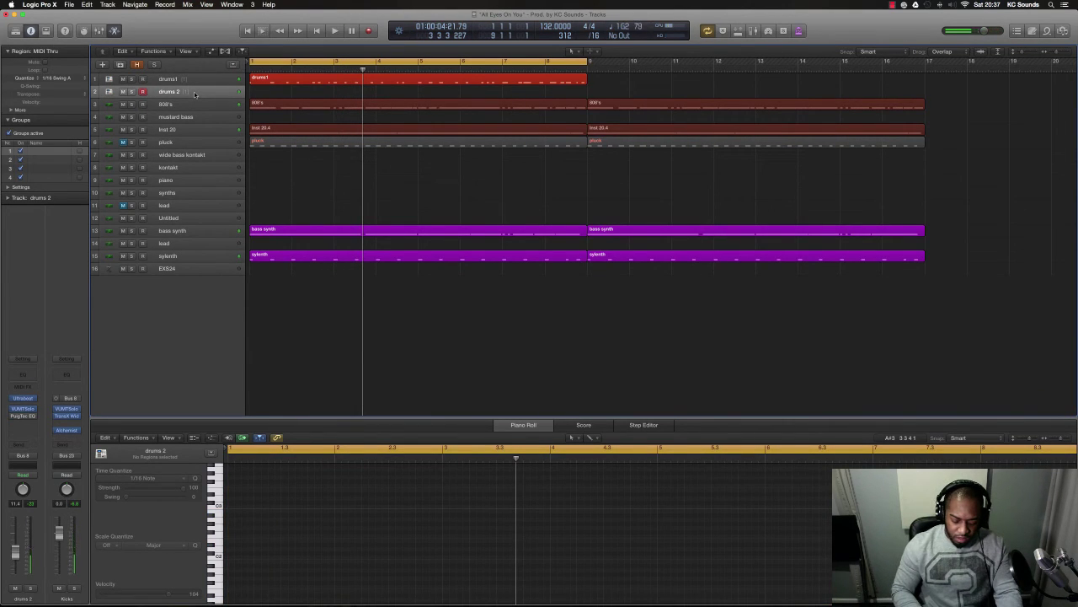
key(Return)
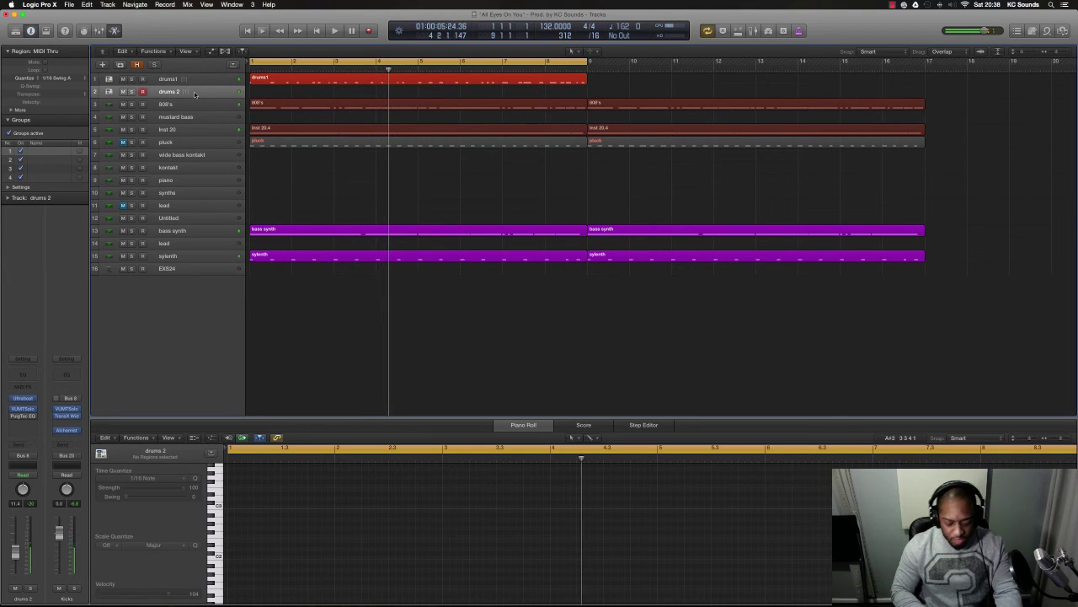
key(Return)
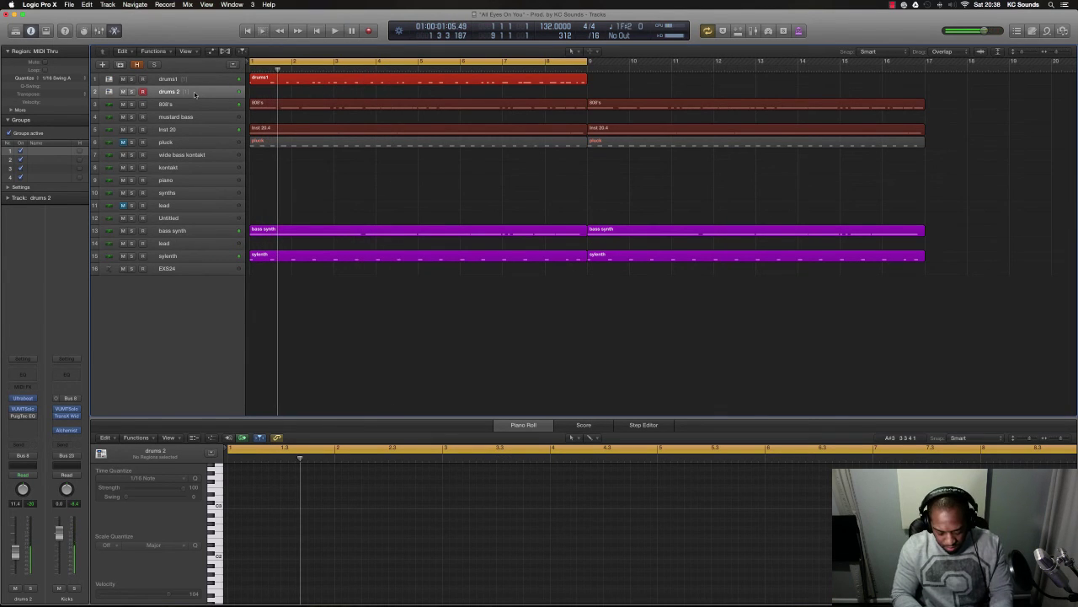
key(space)
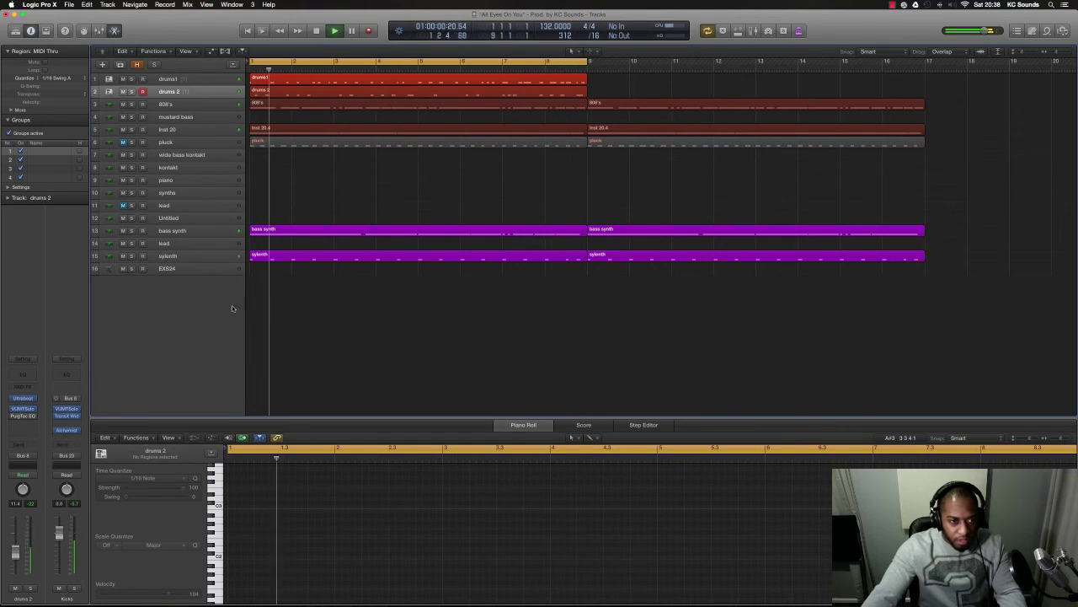
- Capture the played melody as a recording on the lead track below bass synth and mute that track
click(192, 180)
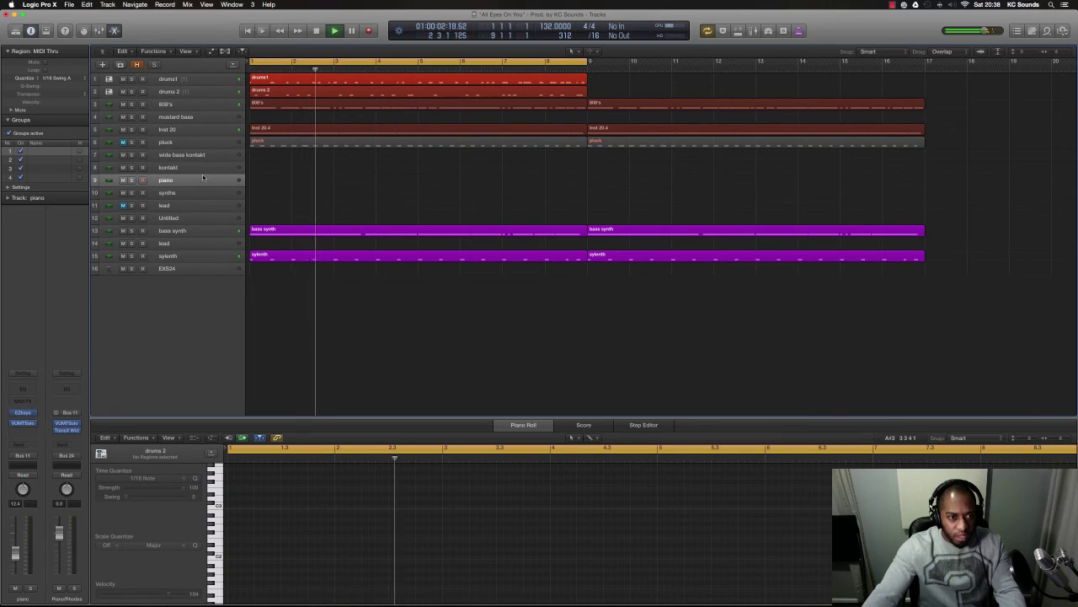
click(198, 169)
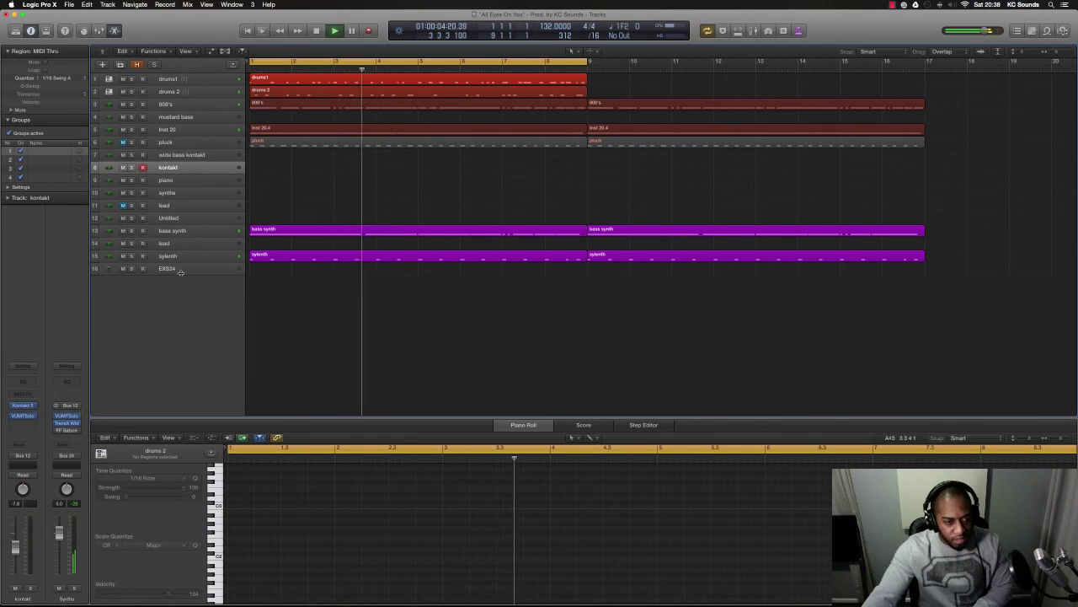
click(183, 243)
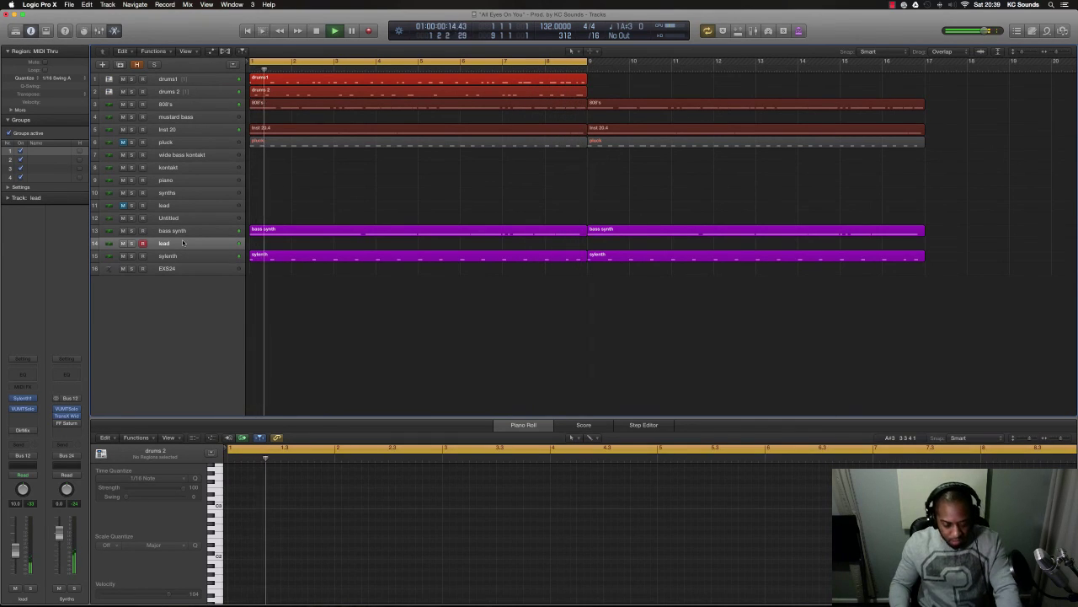
key(shift+r)
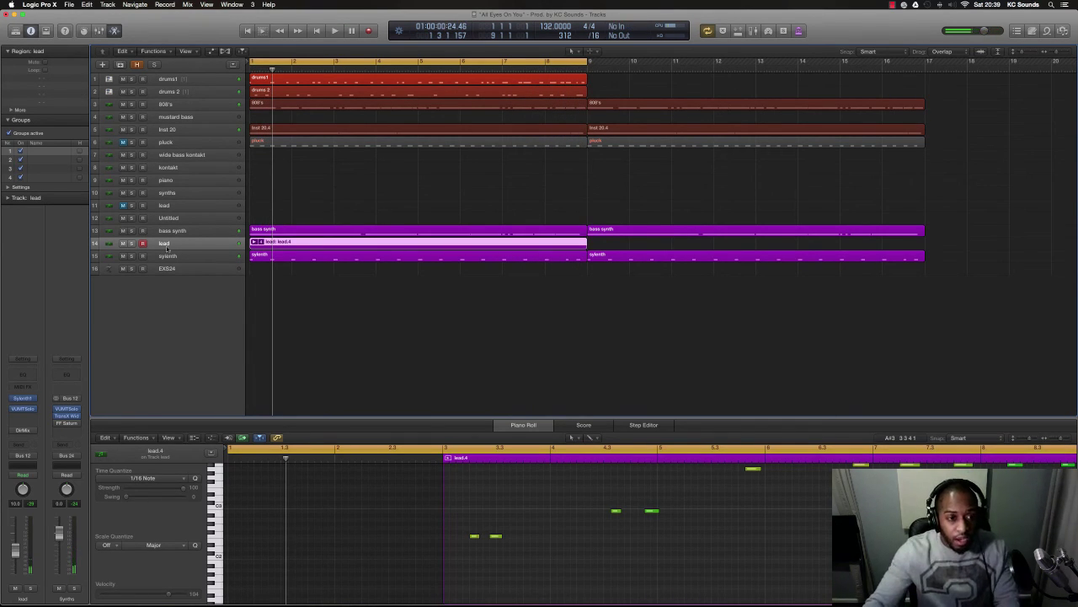
click(124, 243)
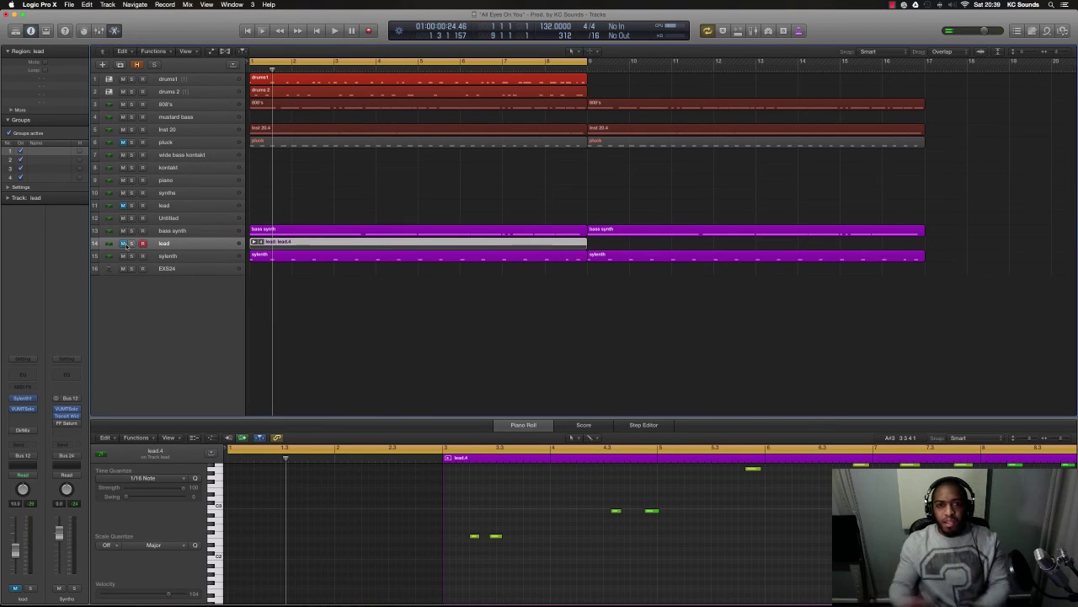